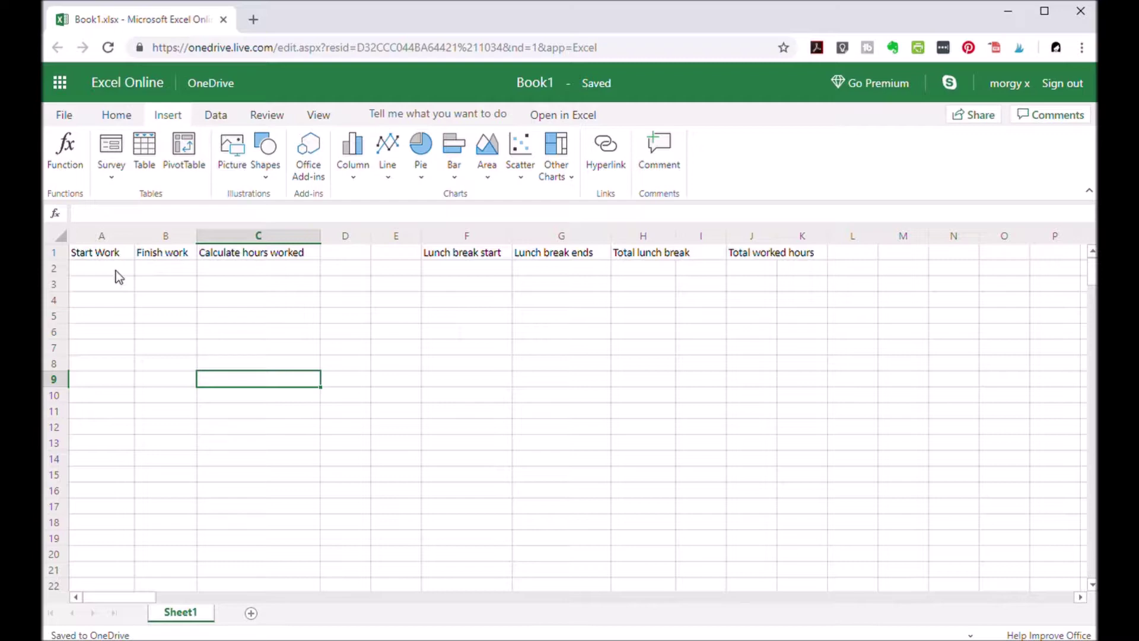
Give Start Work cell A2 the 13:30 hours-and-minutes Time format.
left_click(110, 271)
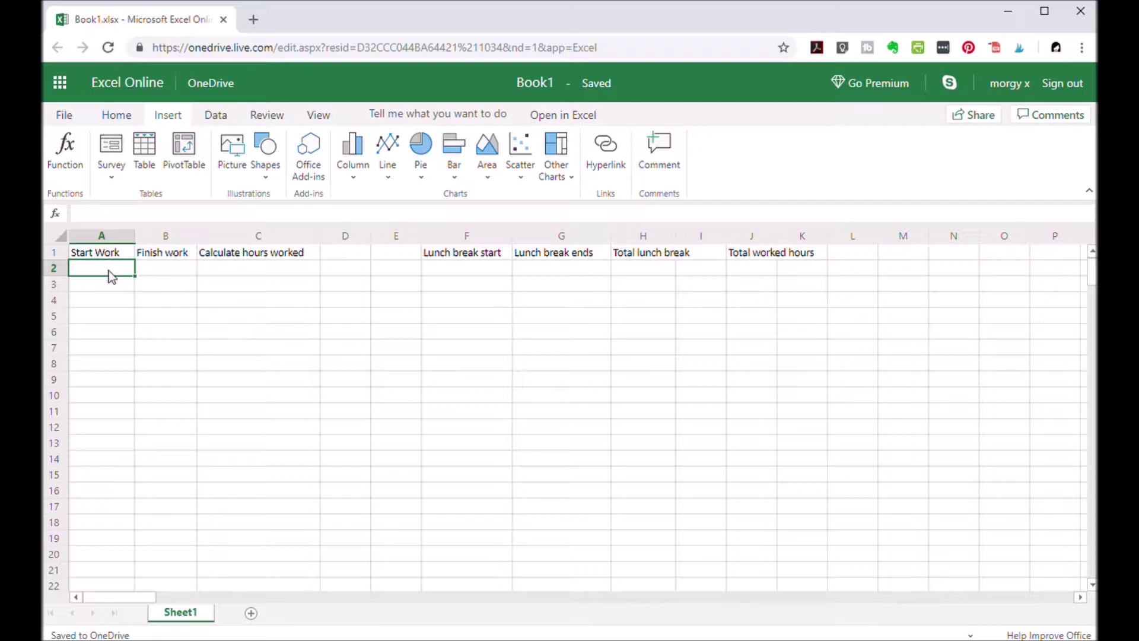
right_click(108, 271)
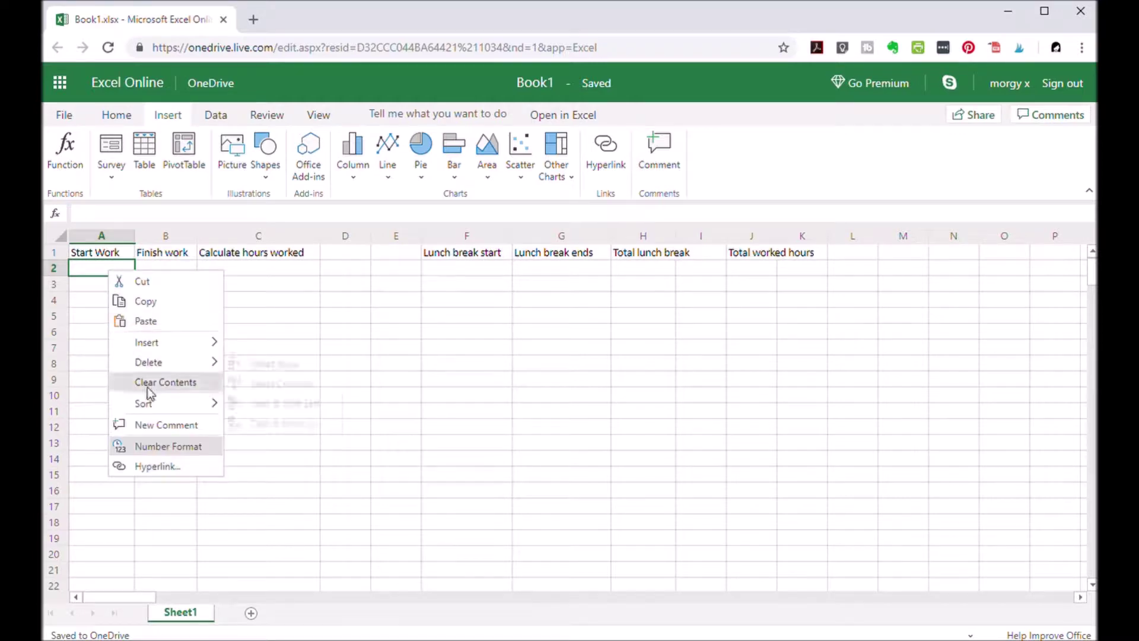
left_click(162, 446)
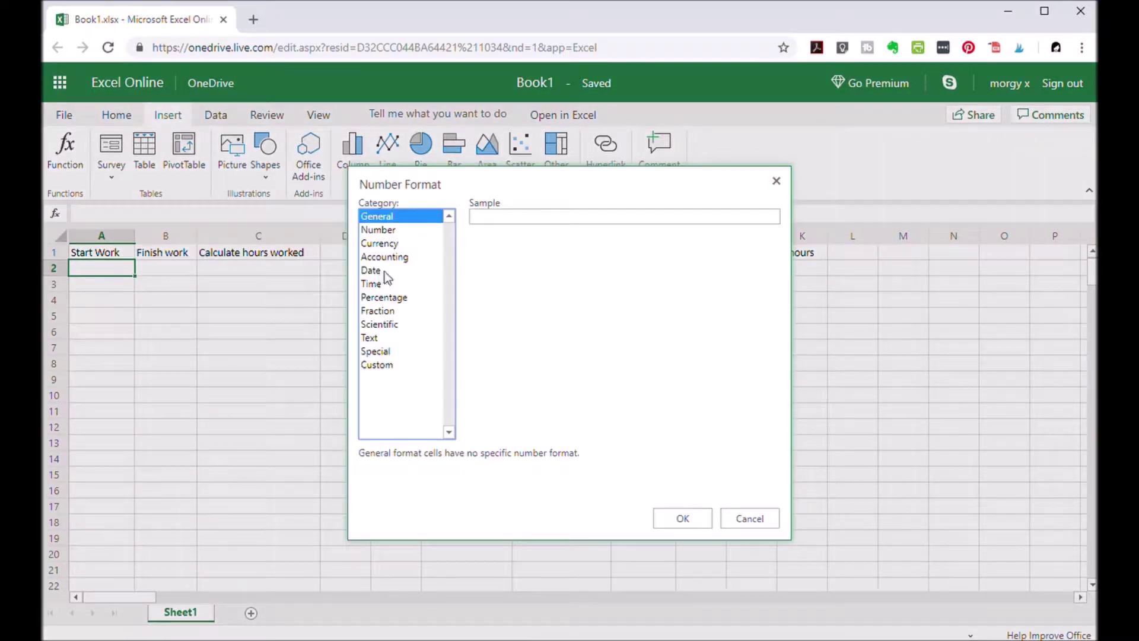
left_click(372, 285)
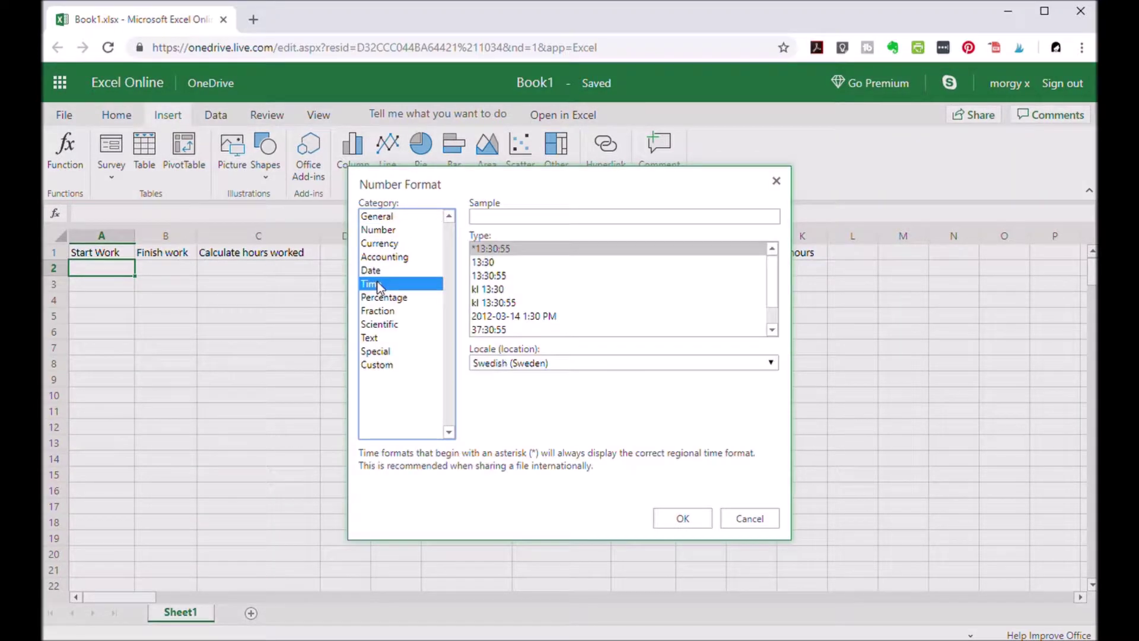
left_click(500, 260)
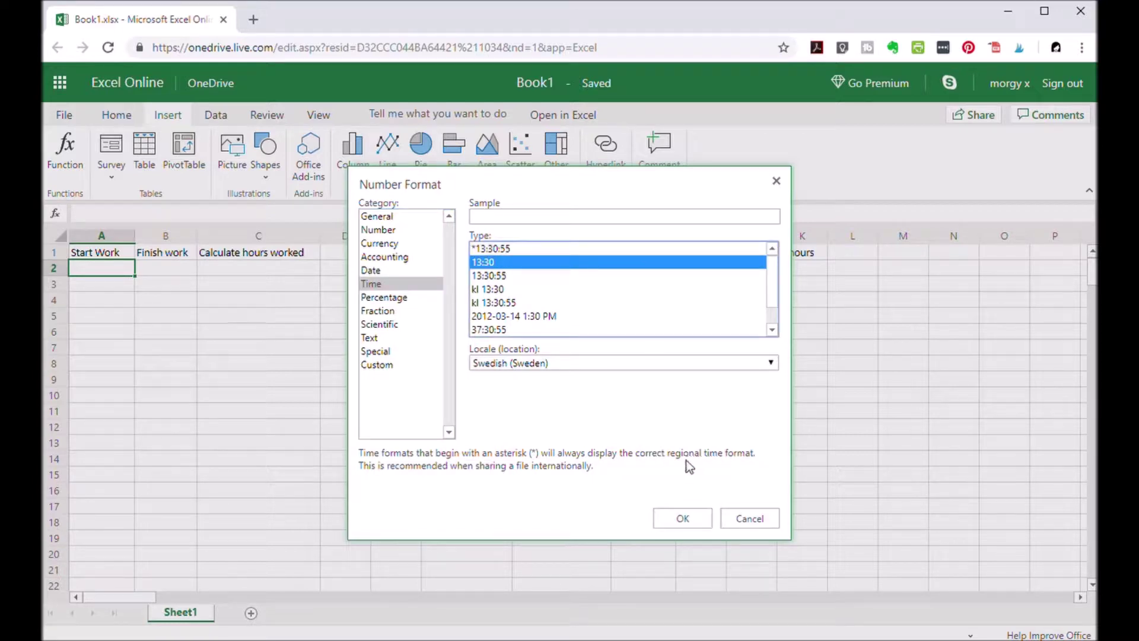
left_click(682, 518)
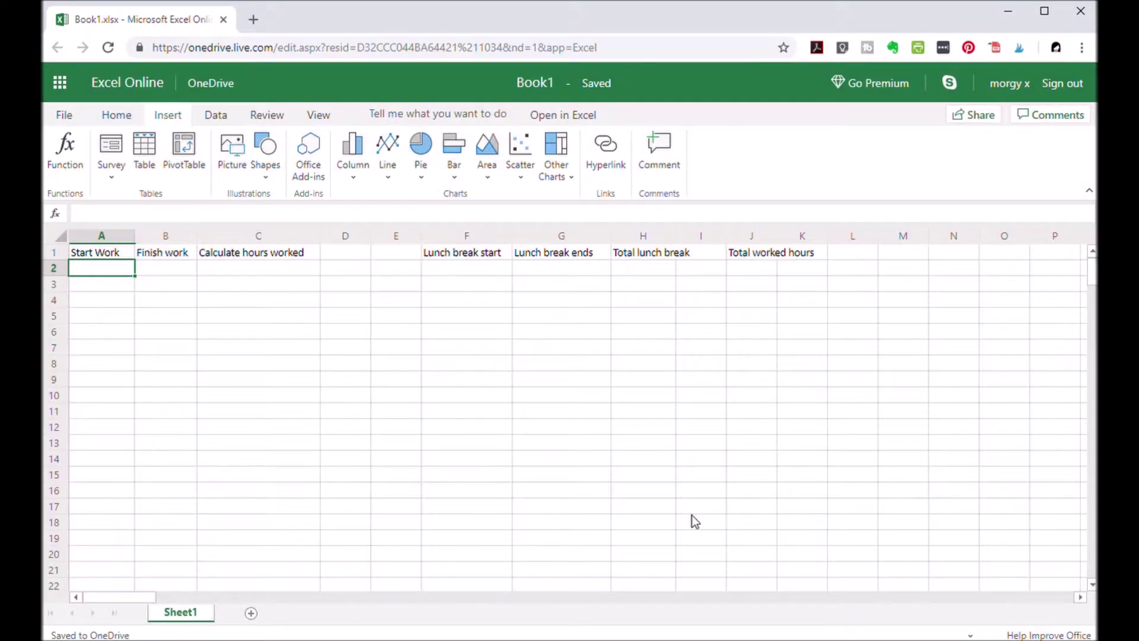
Apply the same 13:30 Time format to Finish work cell B2.
left_click(162, 270)
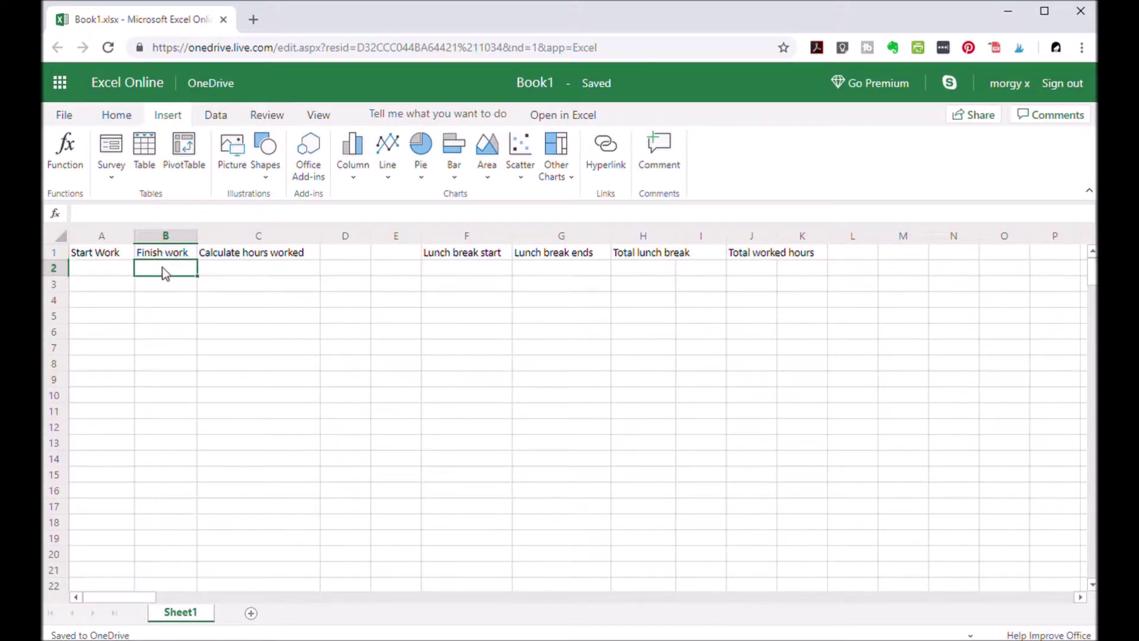
right_click(163, 269)
left_click(240, 440)
left_click(385, 284)
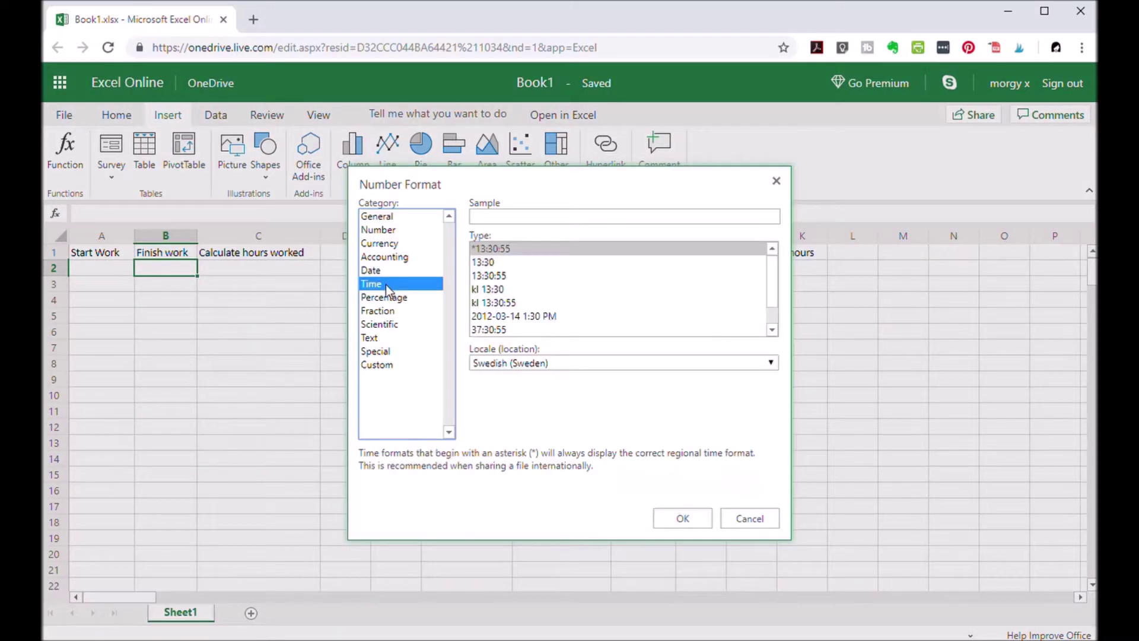
left_click(490, 262)
left_click(683, 518)
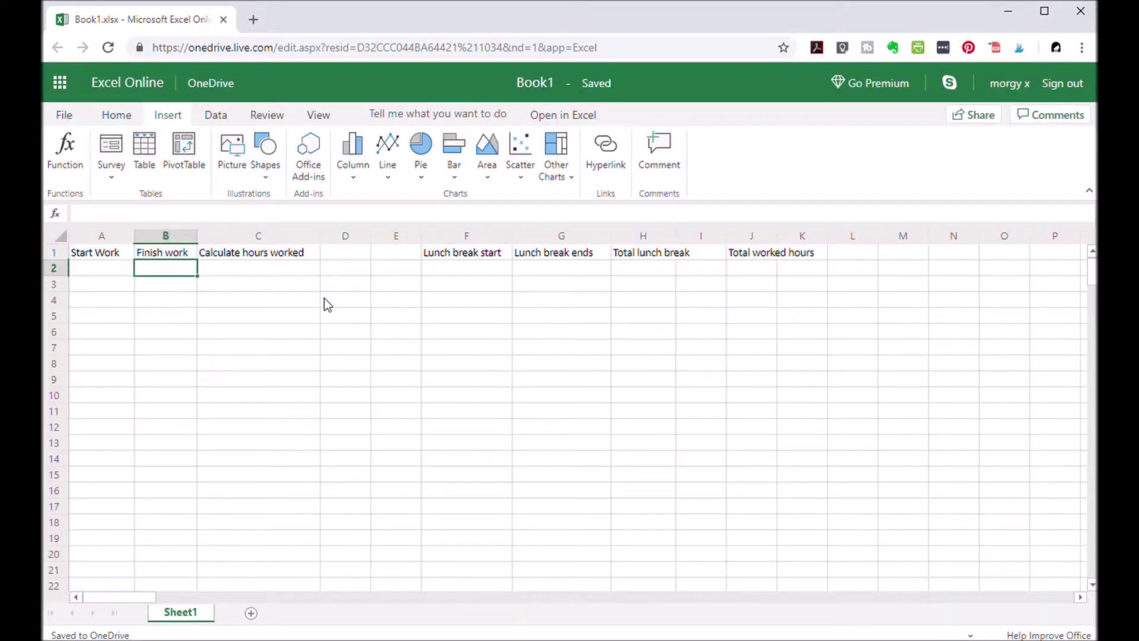
left_click(274, 276)
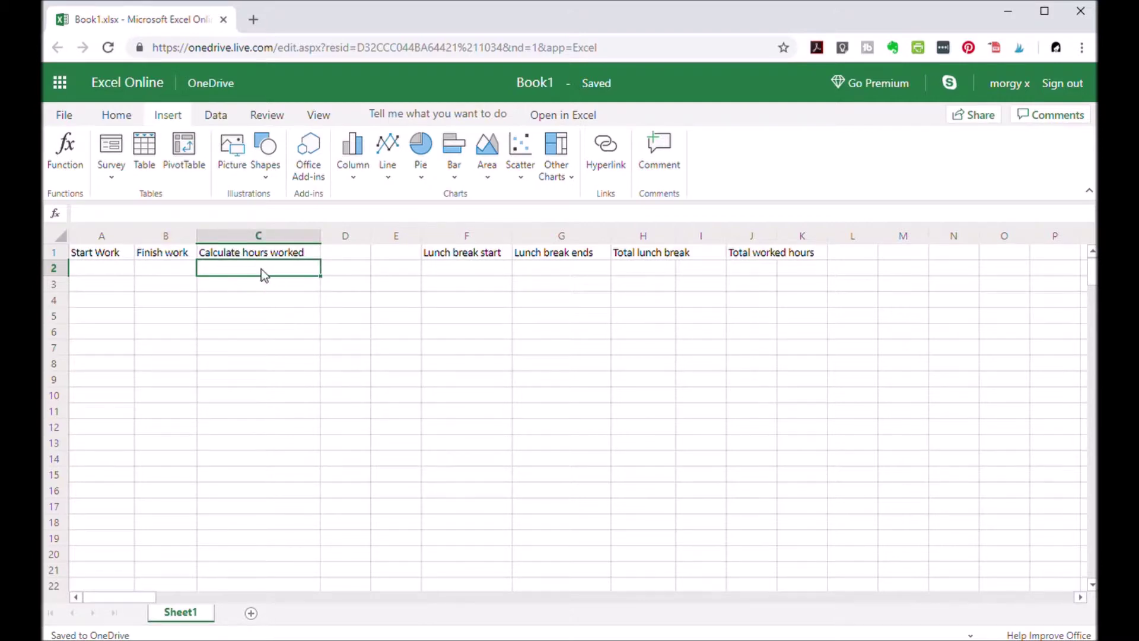
Enter the formula =(B2-A2) in C2 to calculate hours worked.
double_click(261, 269)
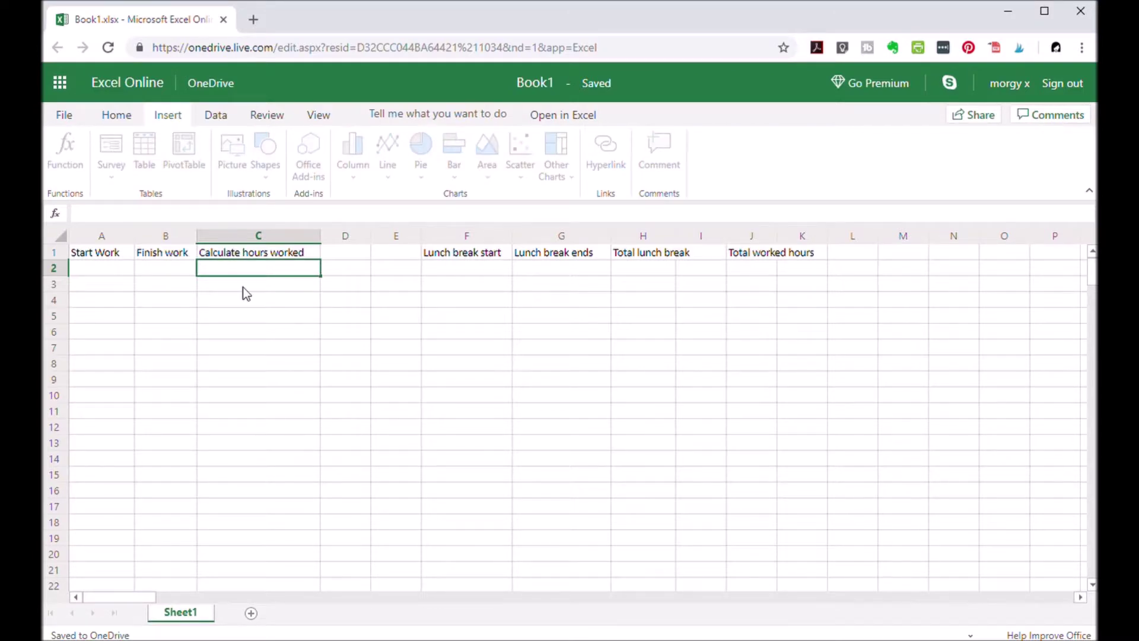
type("=(")
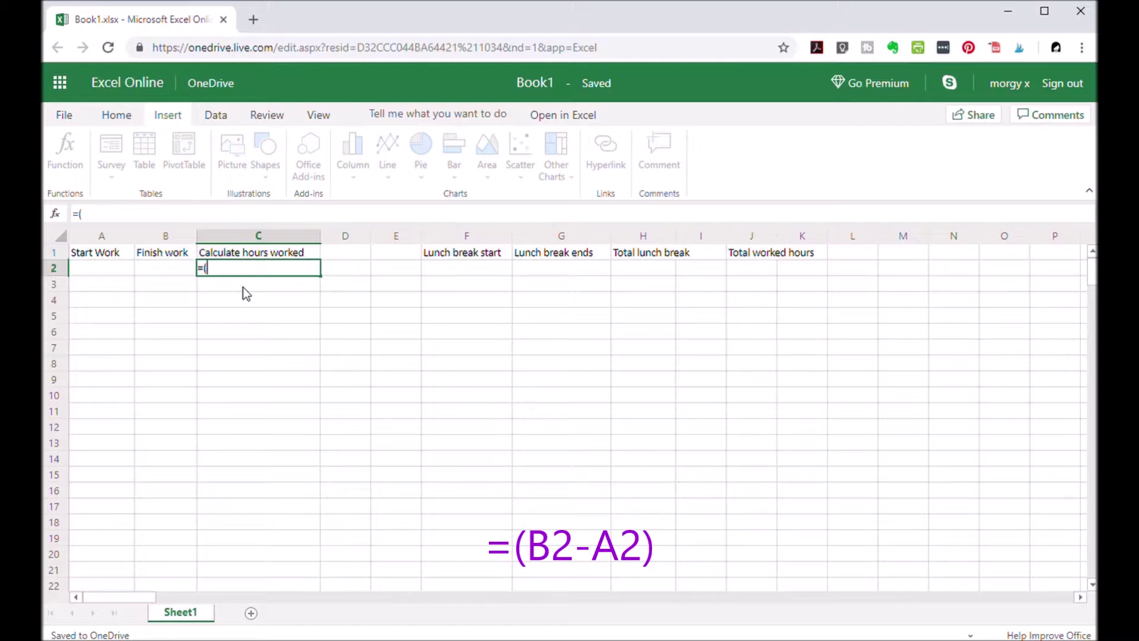
type("B2")
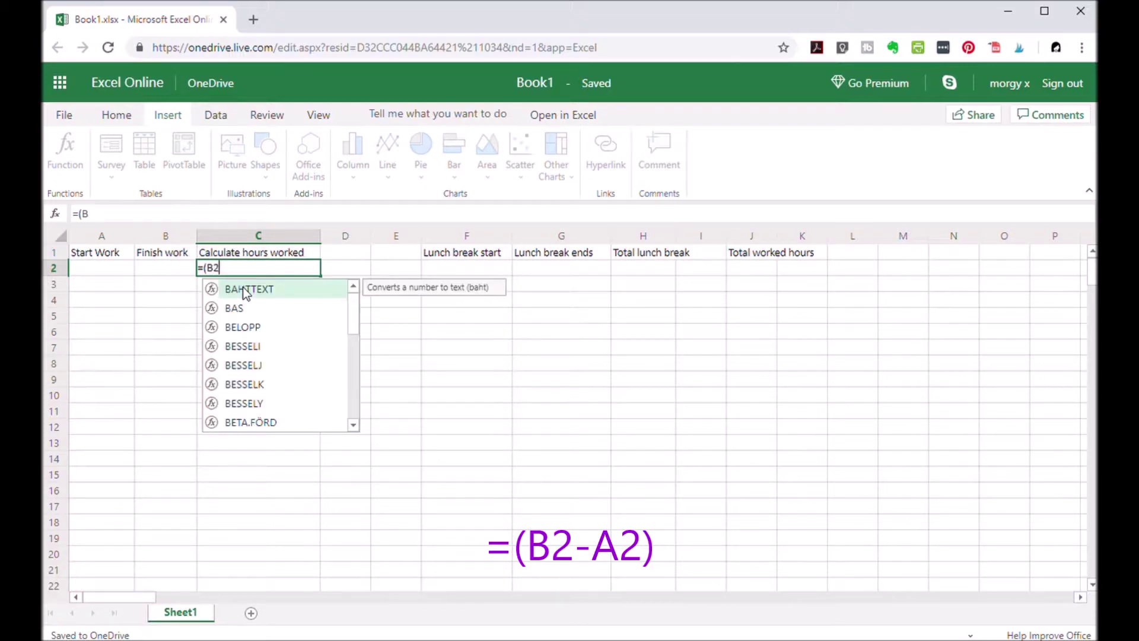
type("-")
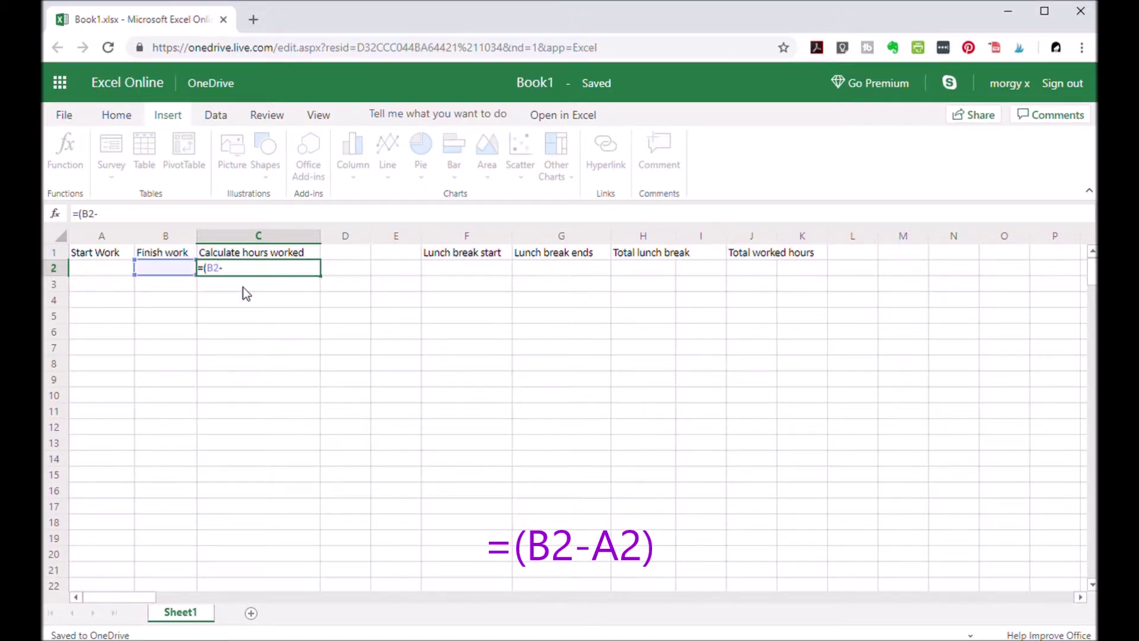
type("A2")
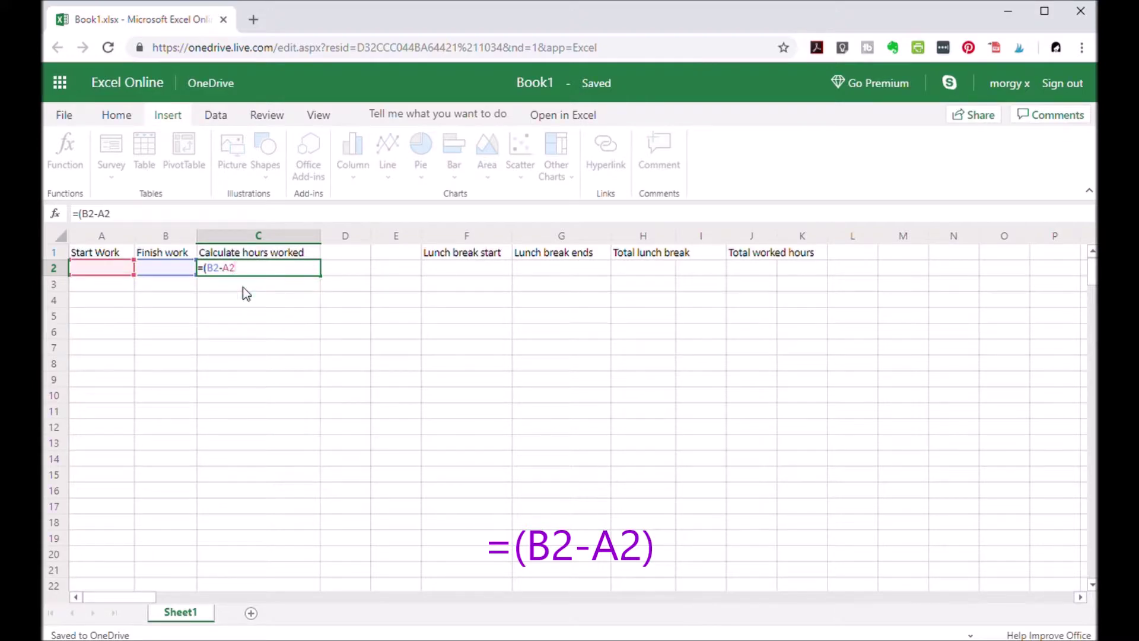
type(")")
key("Return")
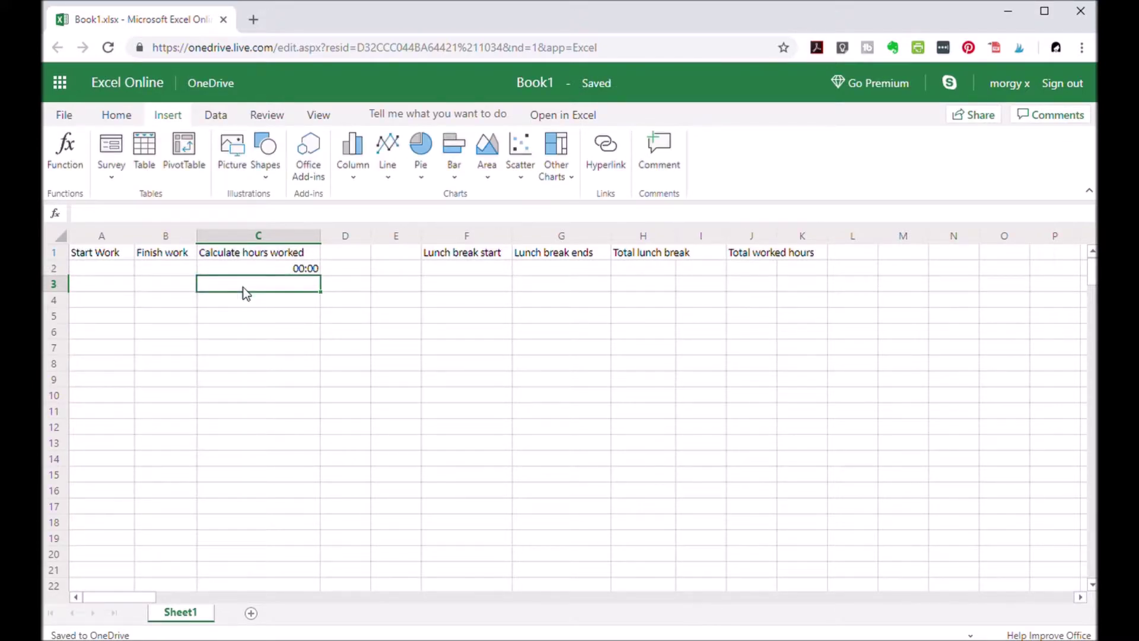
Enter 08:00 as the start time in A2 and 17:00 as the finish time in B2.
left_click(111, 270)
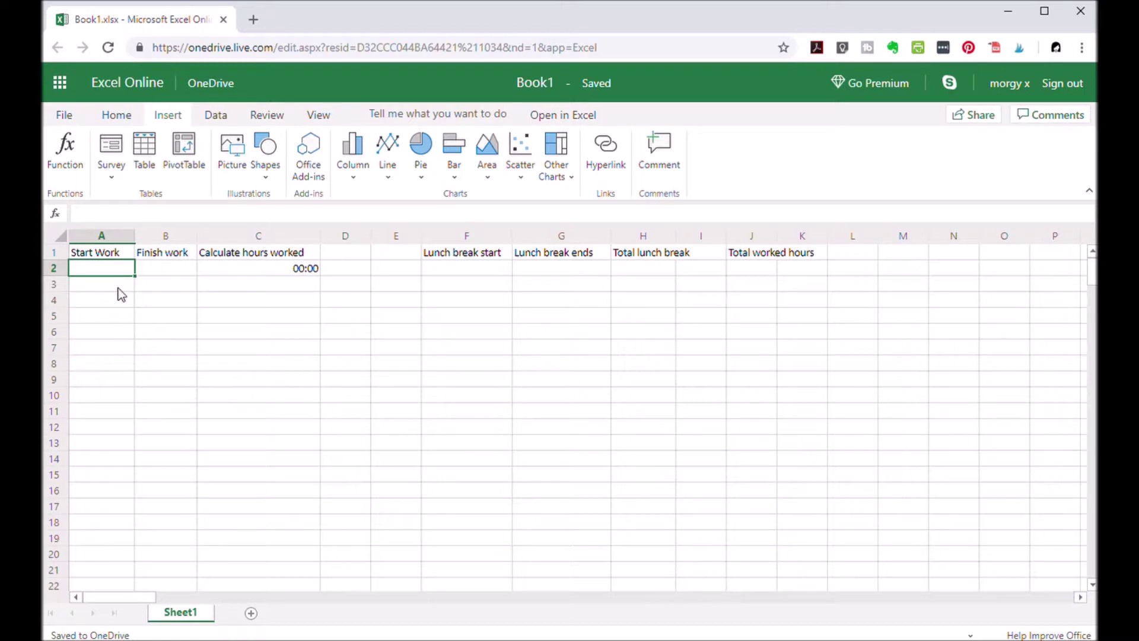
type("0")
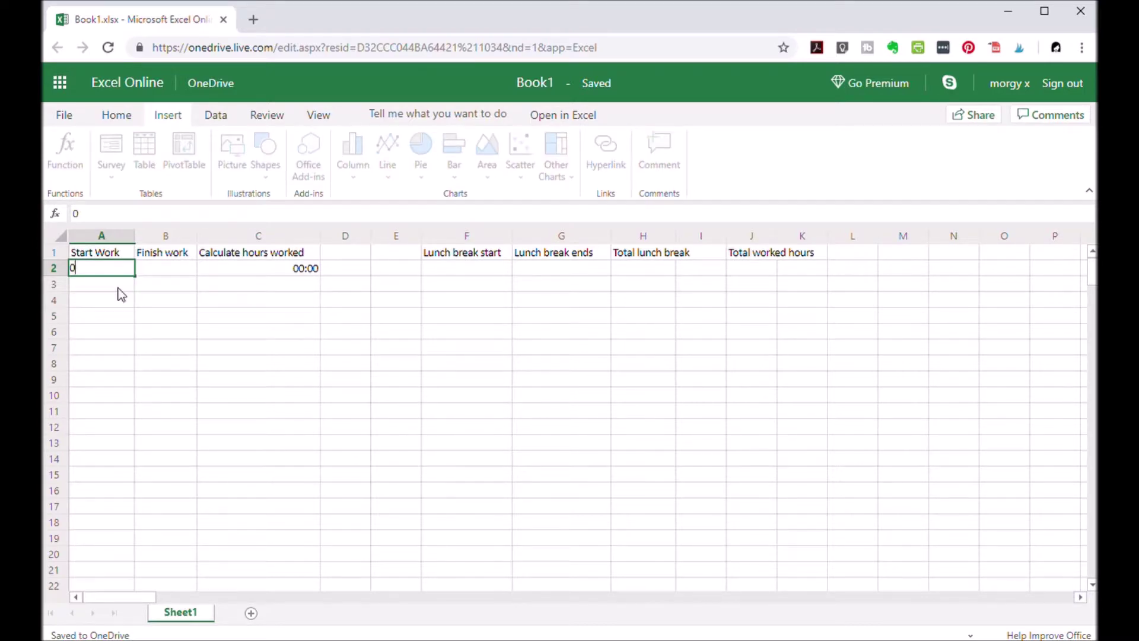
type("8:00")
key("Tab")
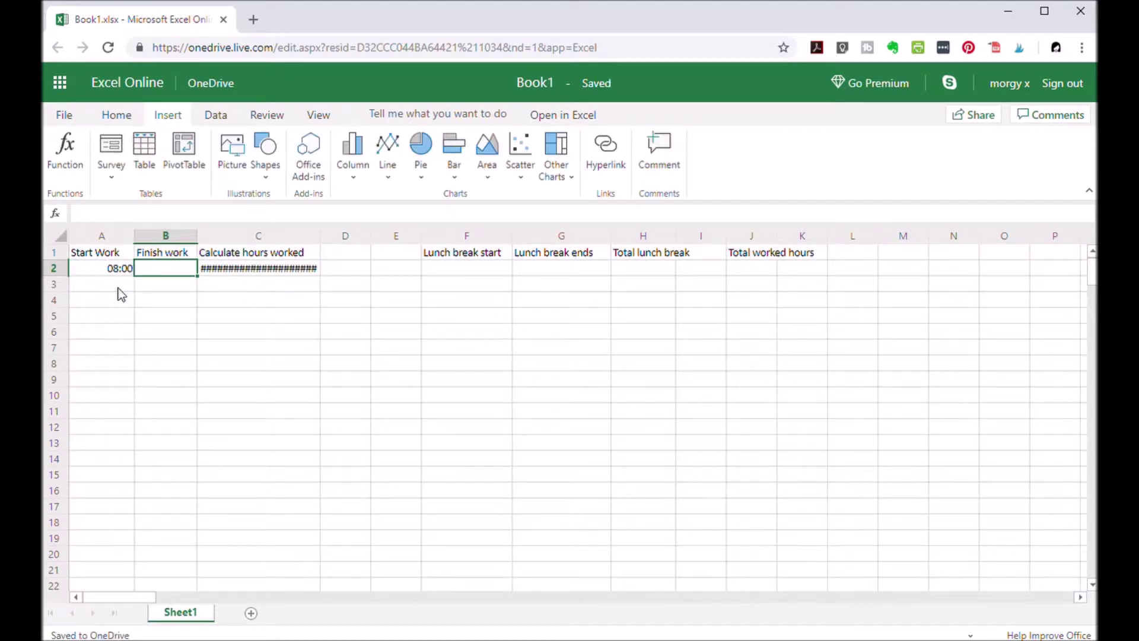
type("17:00")
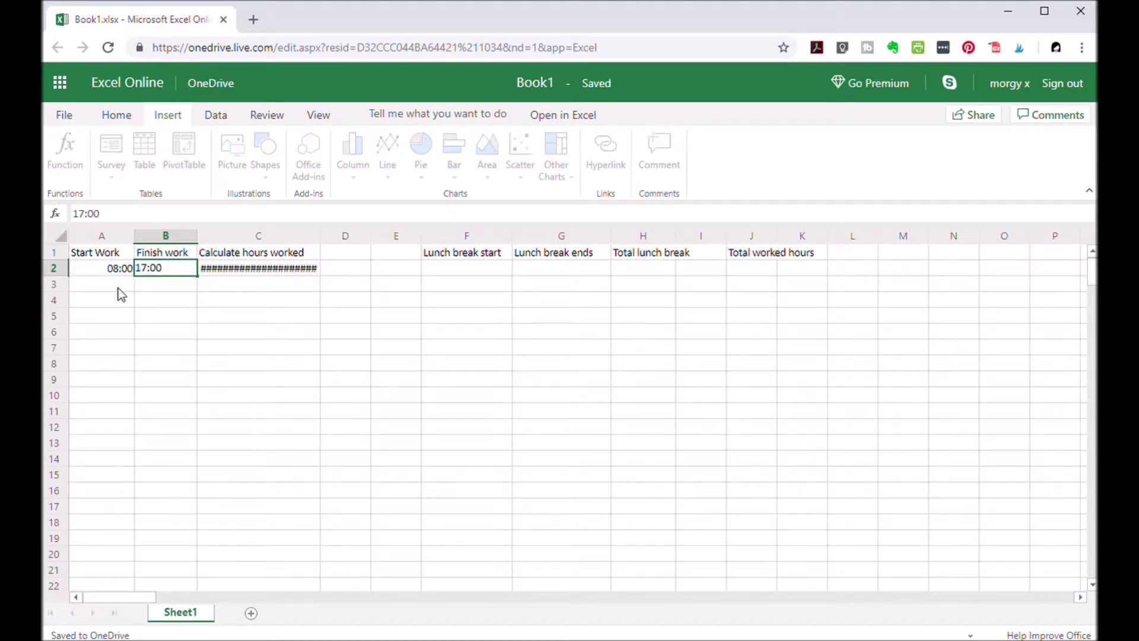
key("Tab")
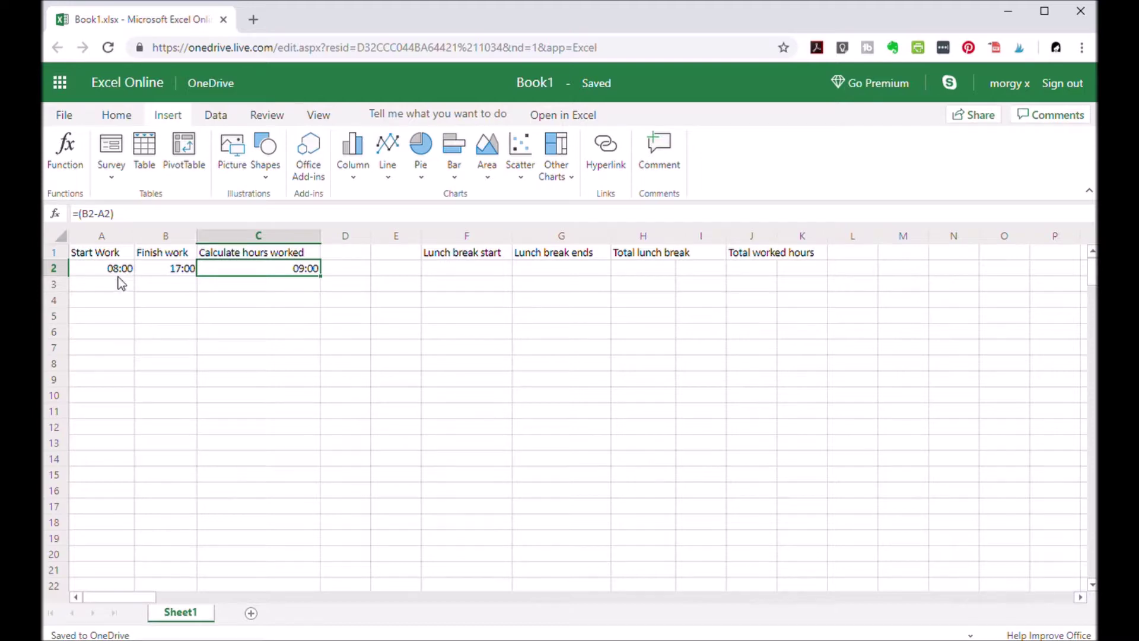
left_click(554, 254)
Give Lunch break start cell F2 the 13:30 Time format.
left_click(455, 260)
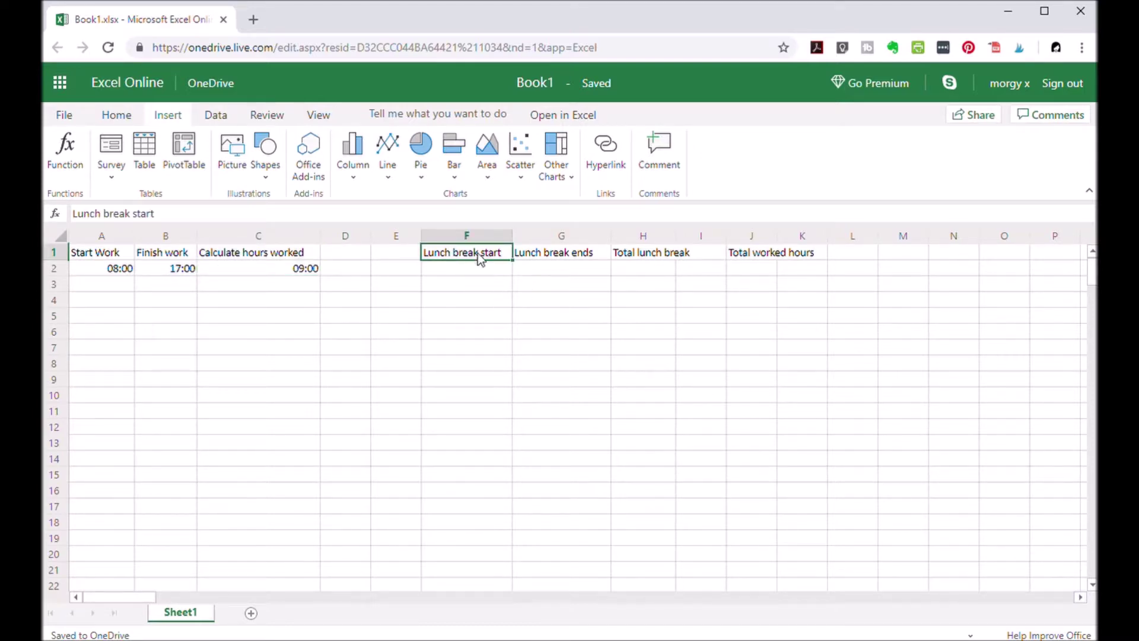
left_click(525, 256)
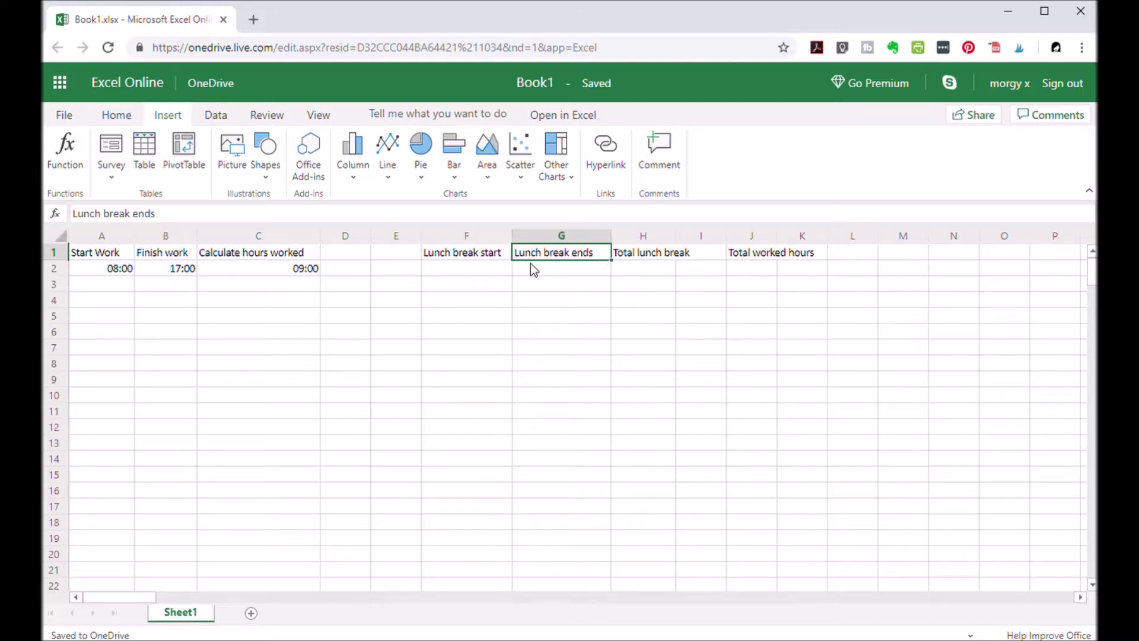
left_click(472, 270)
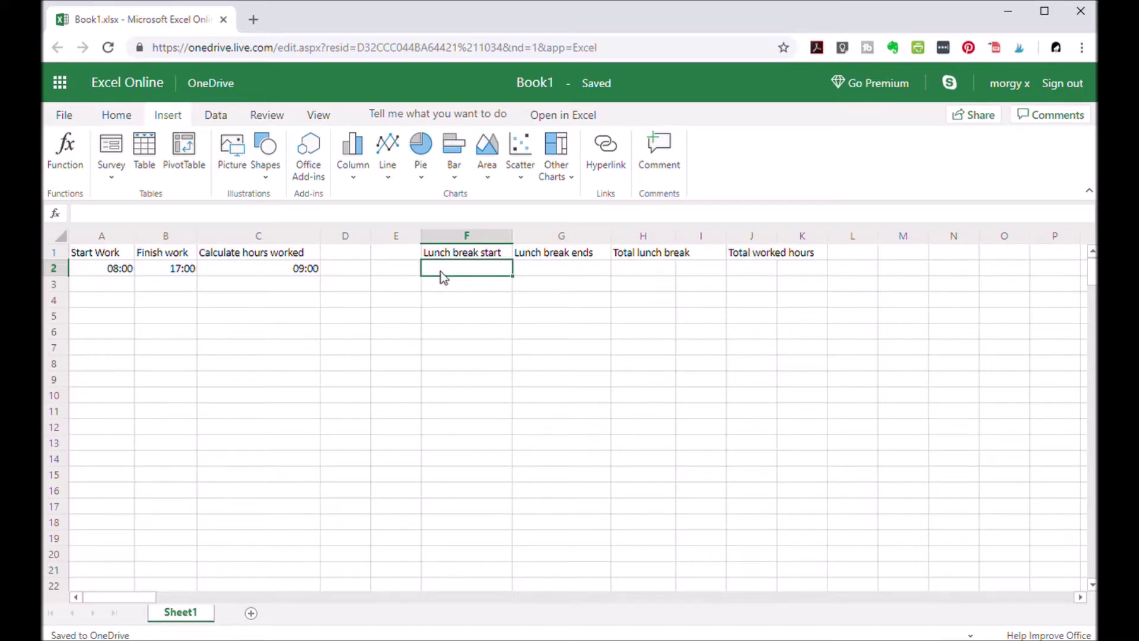
right_click(465, 269)
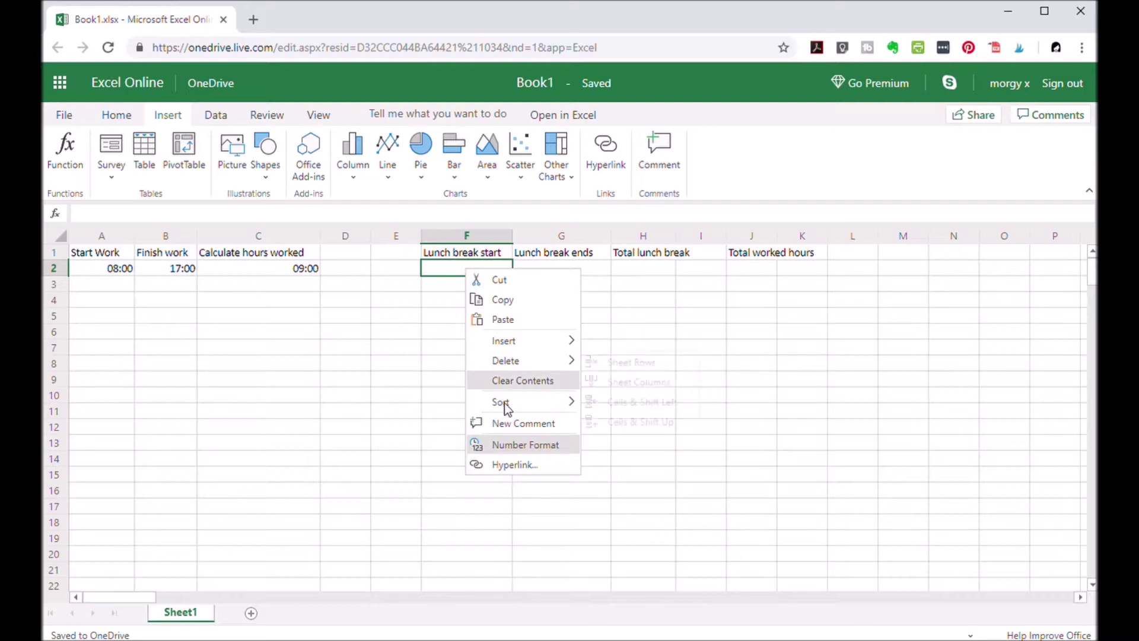
left_click(535, 446)
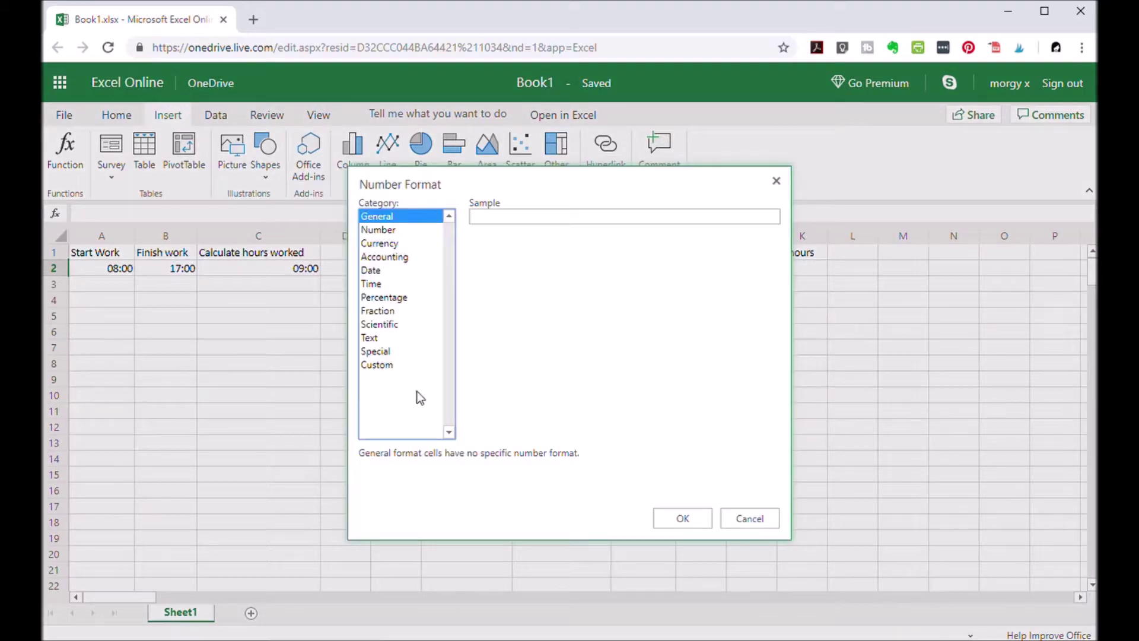
left_click(378, 284)
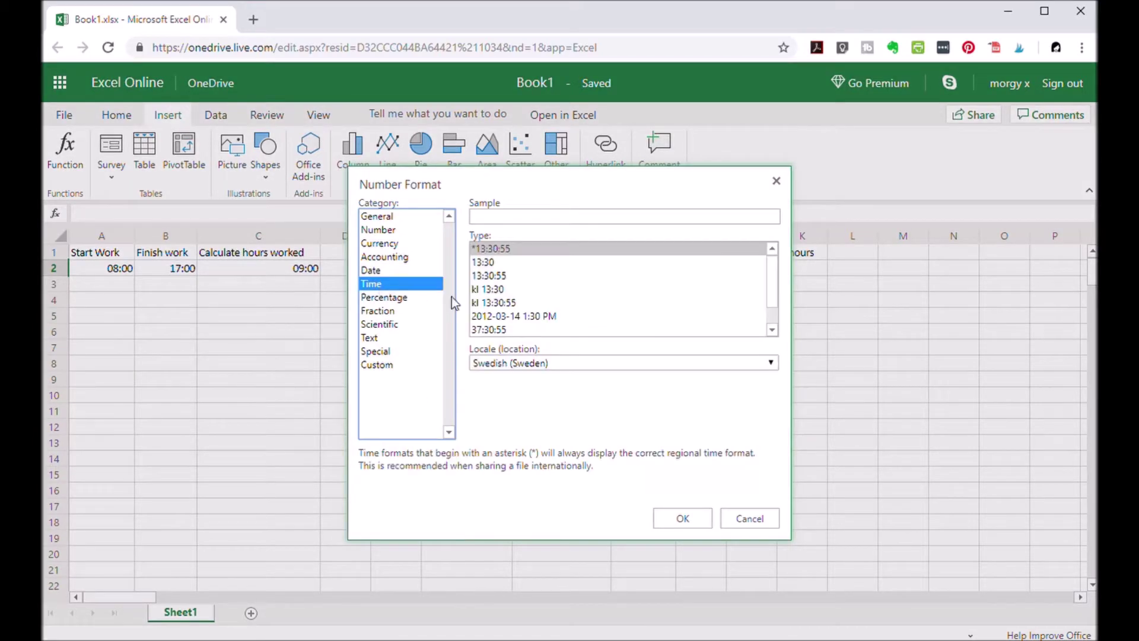
left_click(492, 262)
left_click(682, 519)
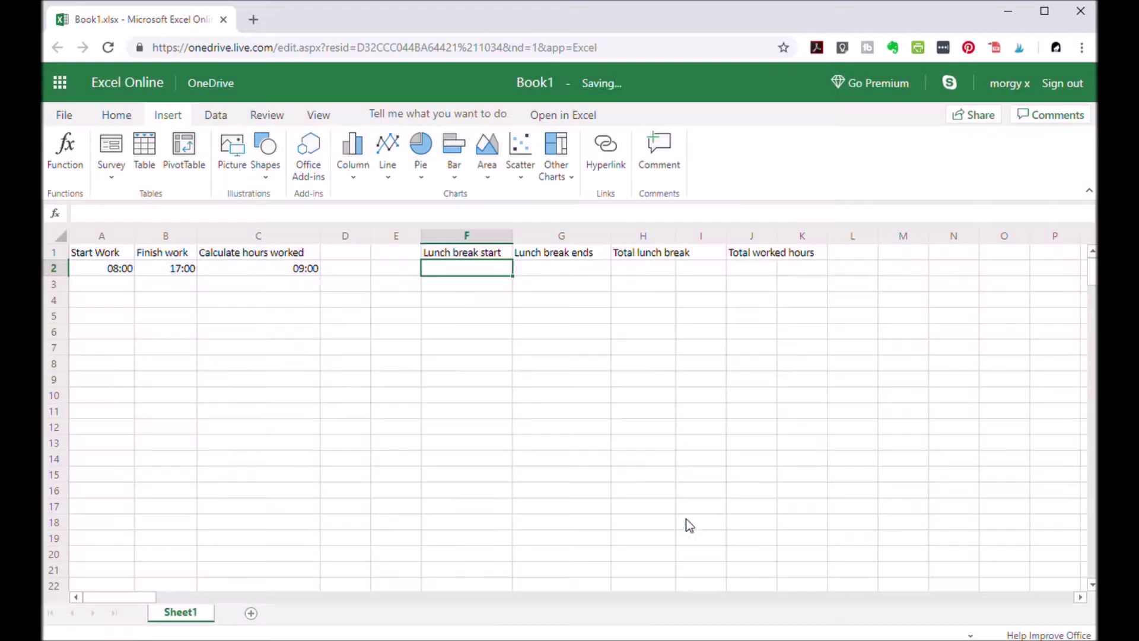
Give Lunch break ends cell G2 a Time number format.
left_click(540, 266)
right_click(540, 267)
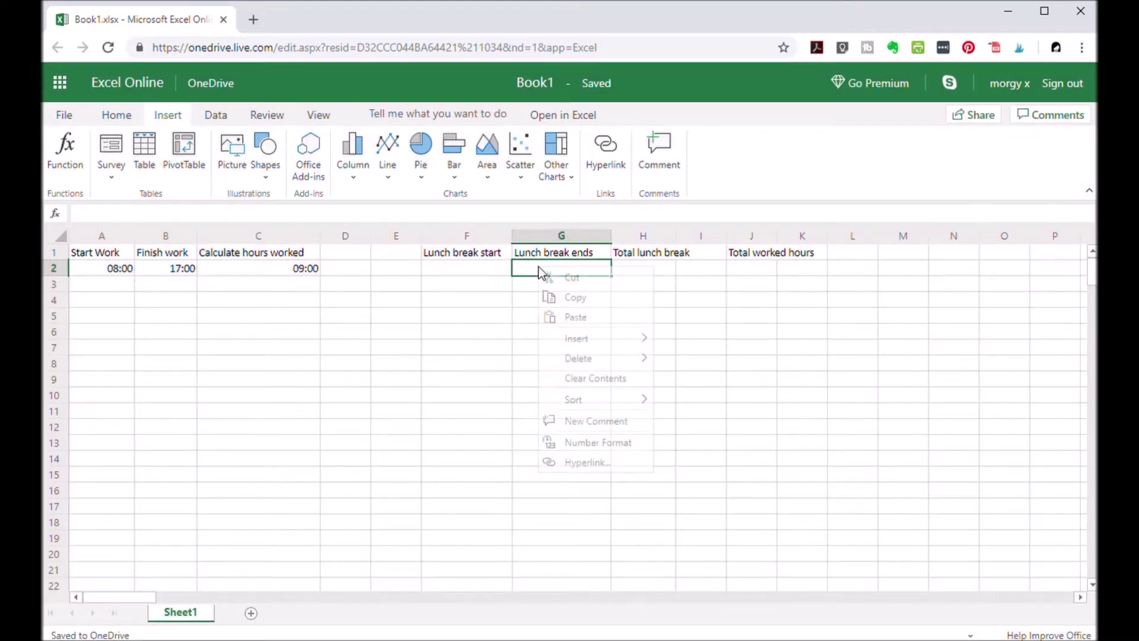
left_click(603, 442)
left_click(404, 284)
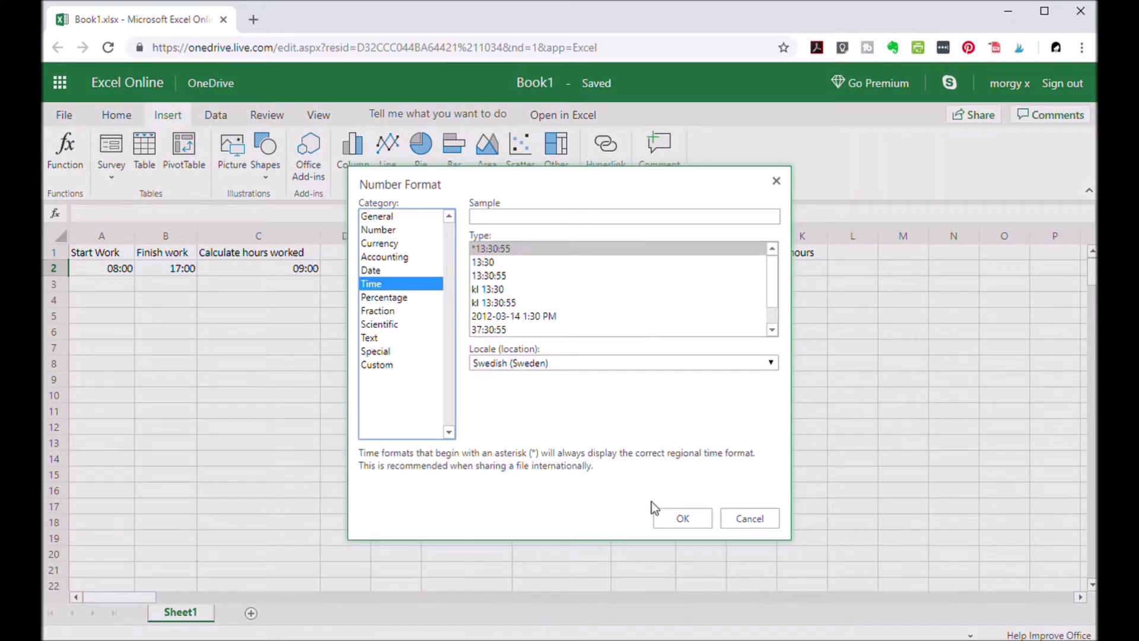
left_click(660, 516)
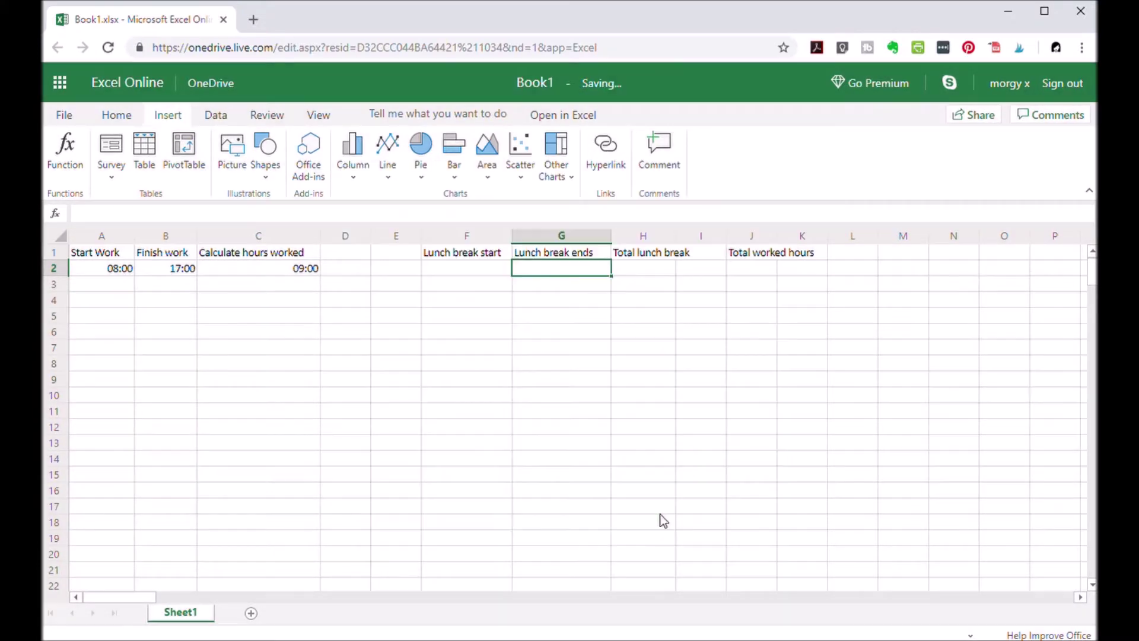
left_click(646, 272)
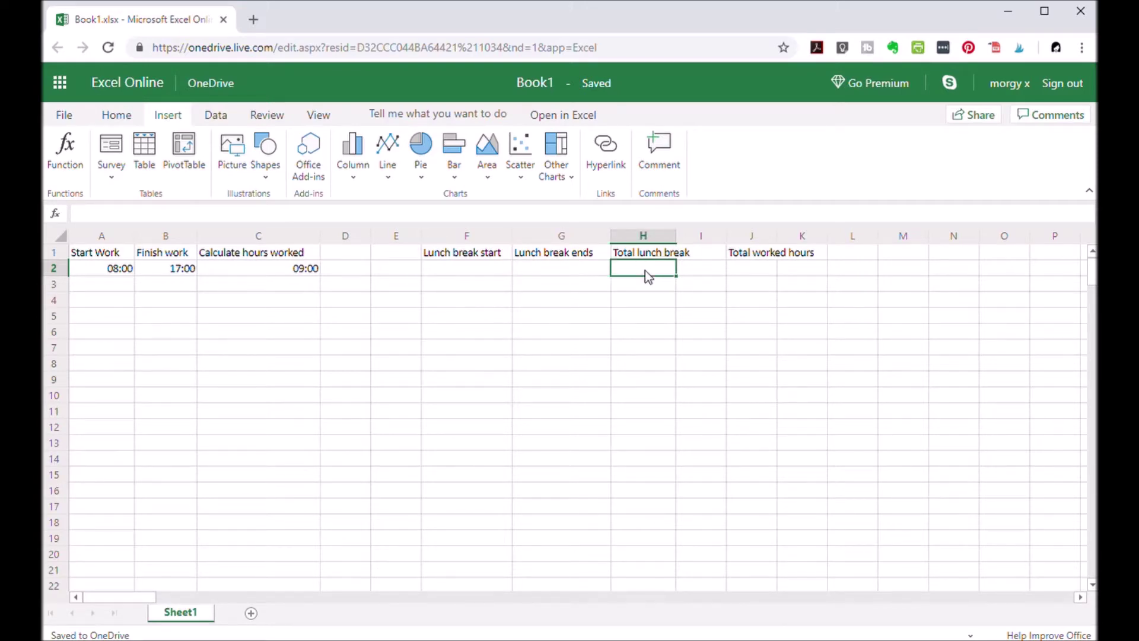
Widen column H and enter =(G2-F2) in H2 for the total lunch break.
left_click_drag(676, 240, 688, 240)
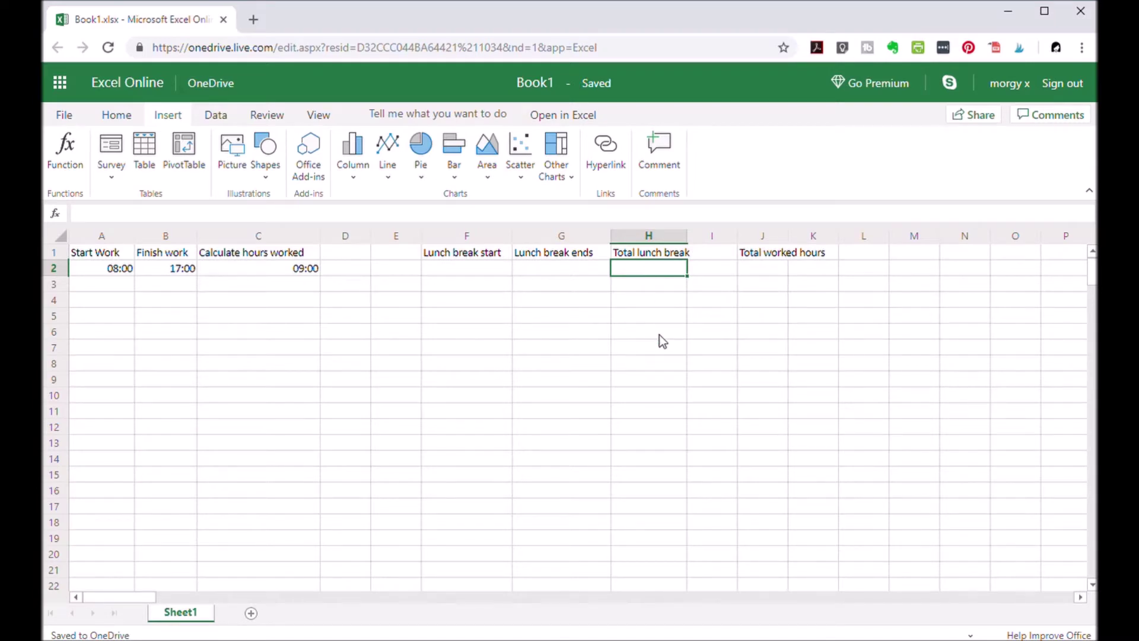
type("=")
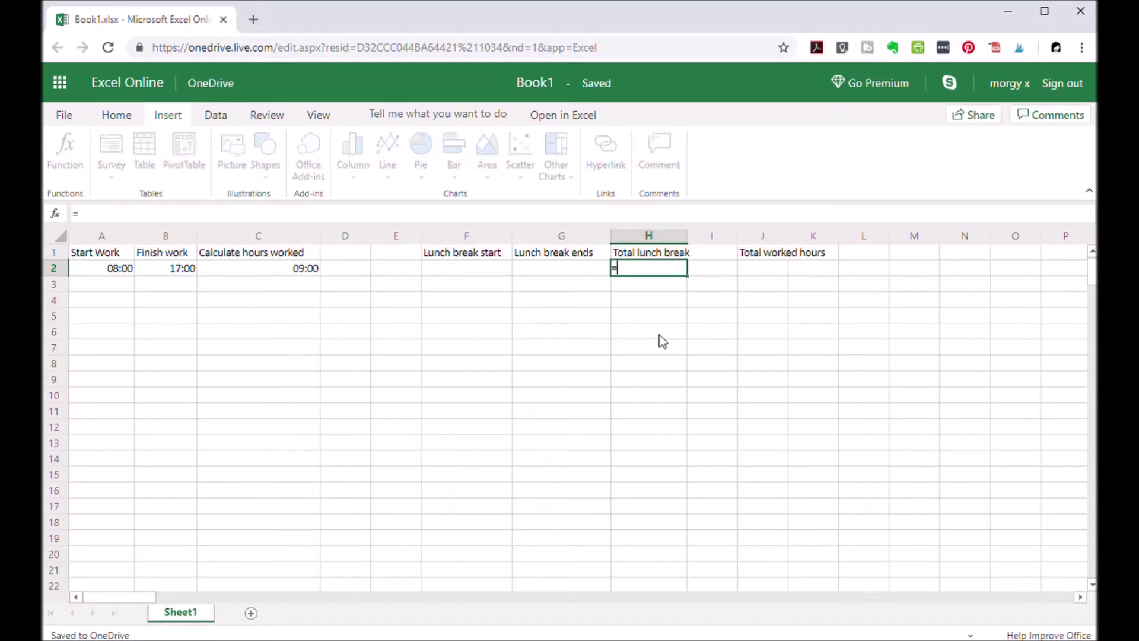
type("(g")
key("BackSpace")
type("G")
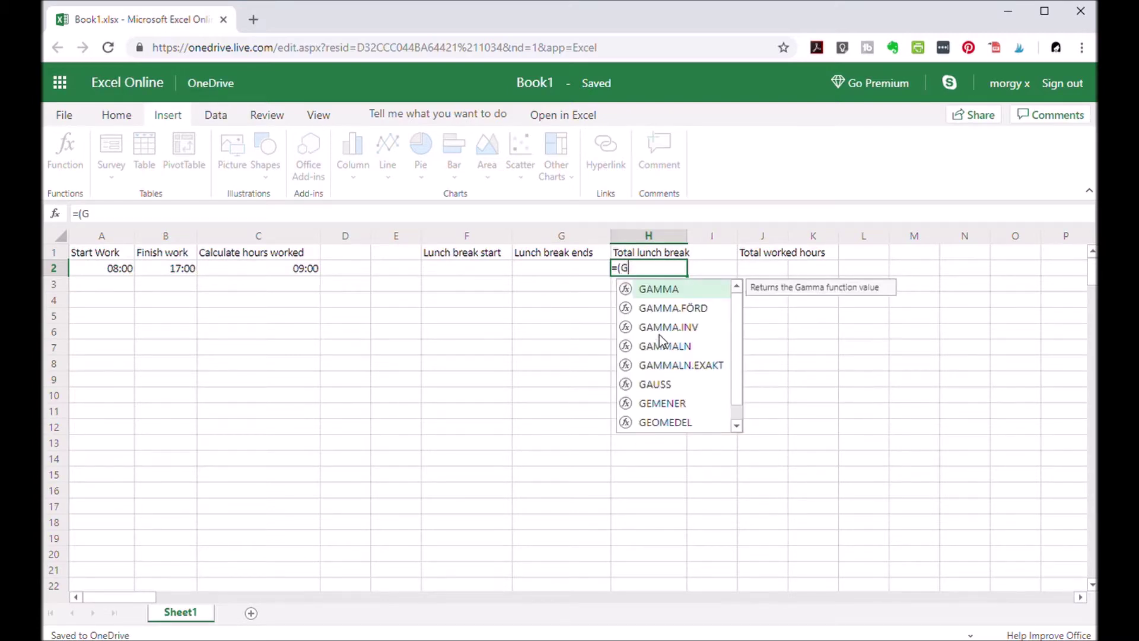
type("2-")
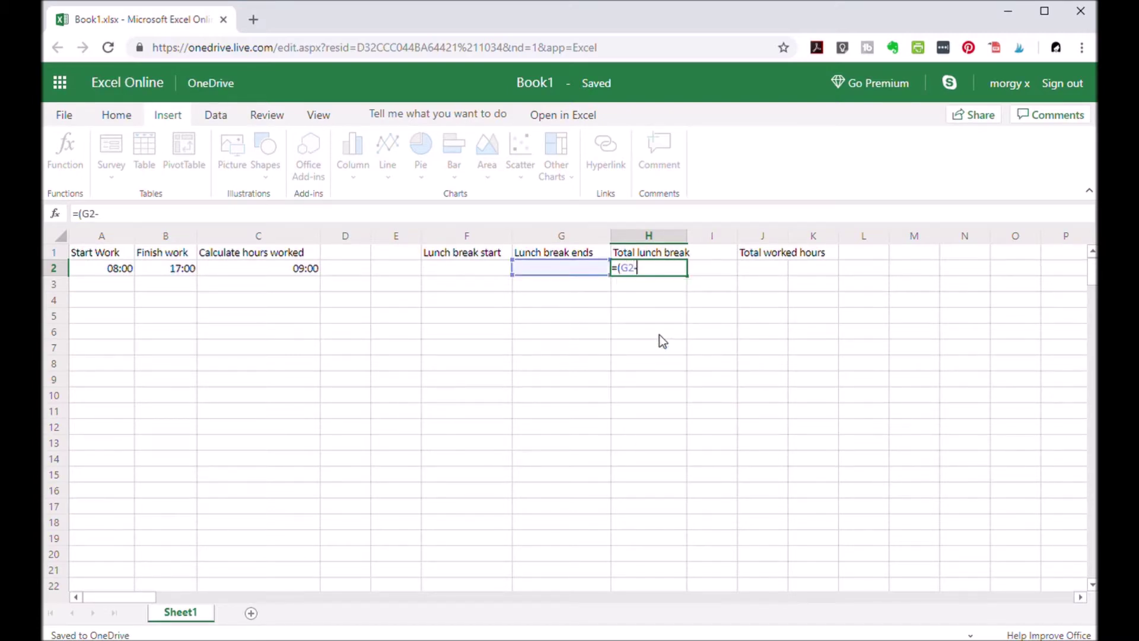
type("F")
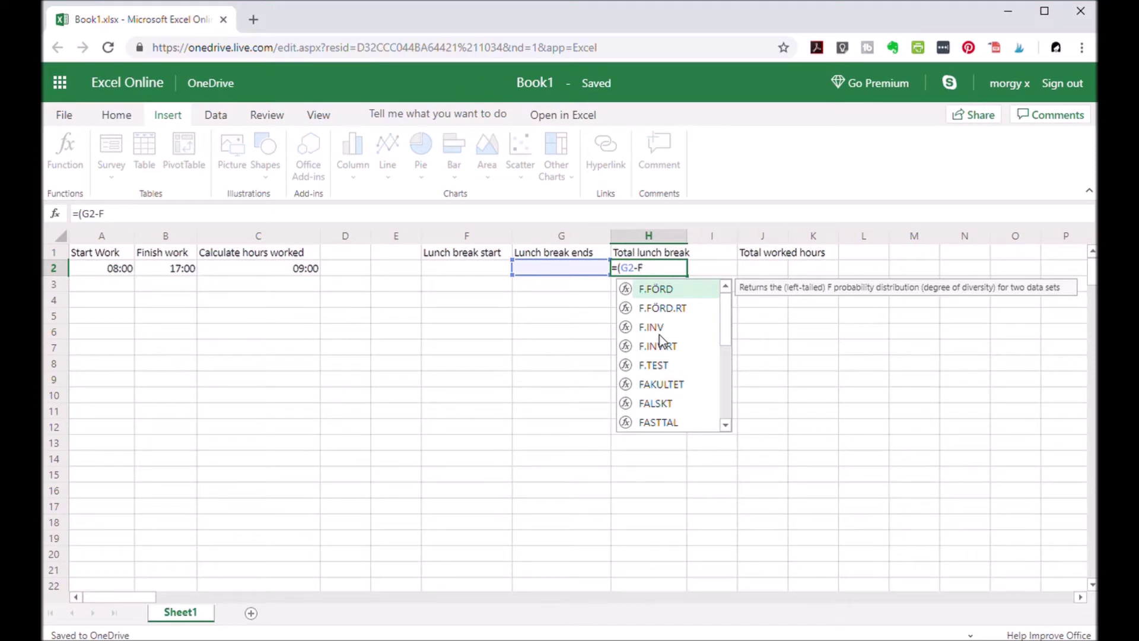
type("2)")
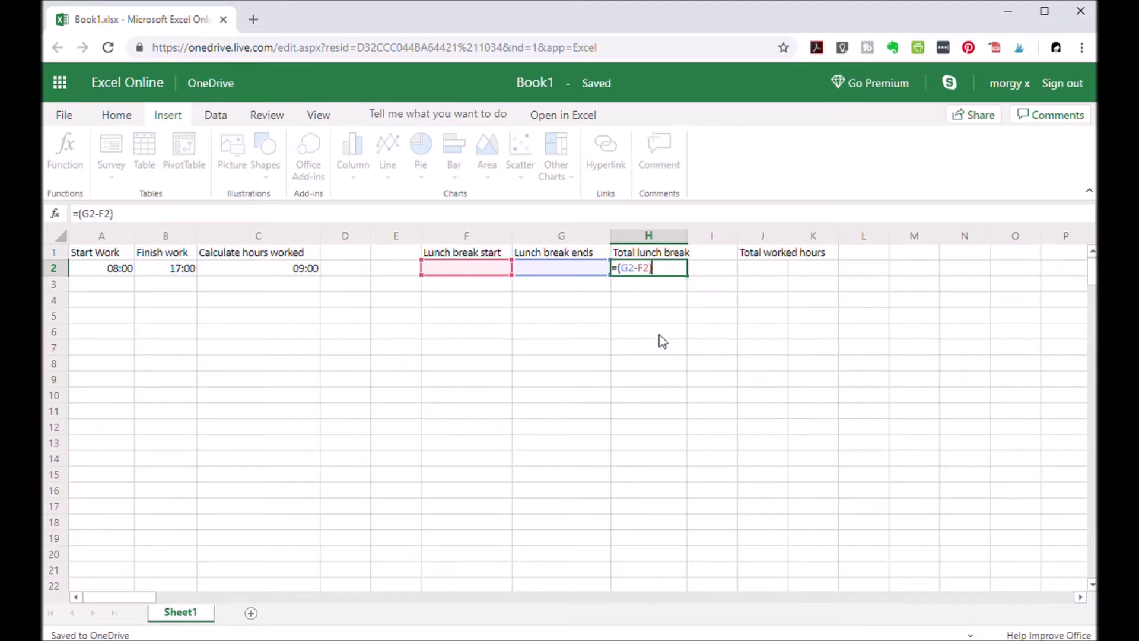
key("Return")
Enter 12:00 as the lunch start in F2 and 13:00 as the lunch end in G2.
key("Up")
key("Left")
key("Left")
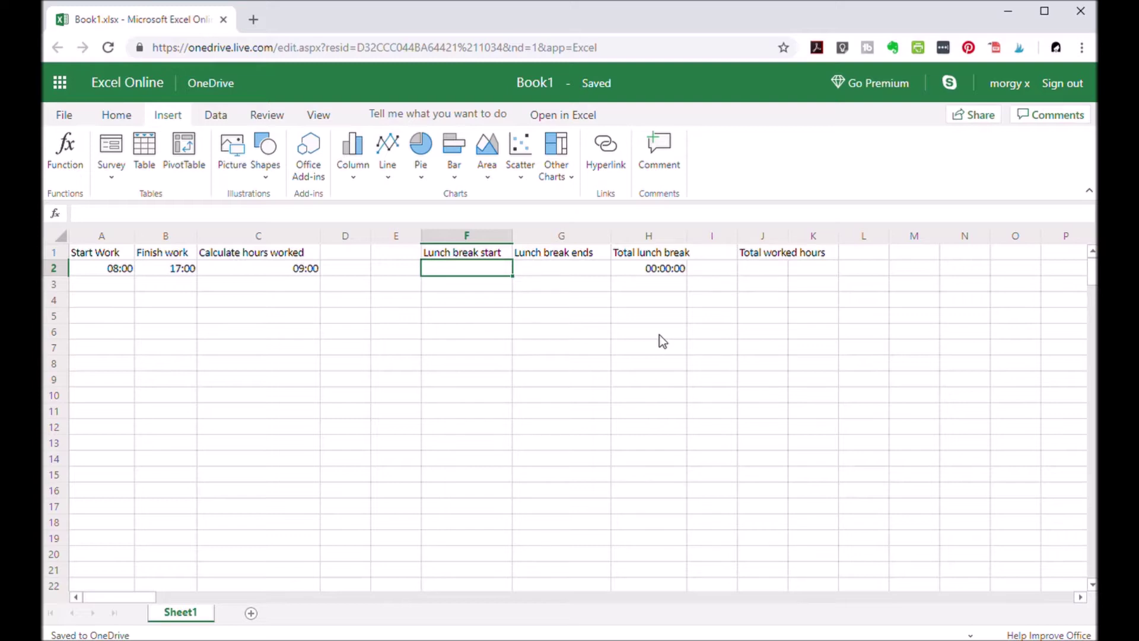
type("12:00")
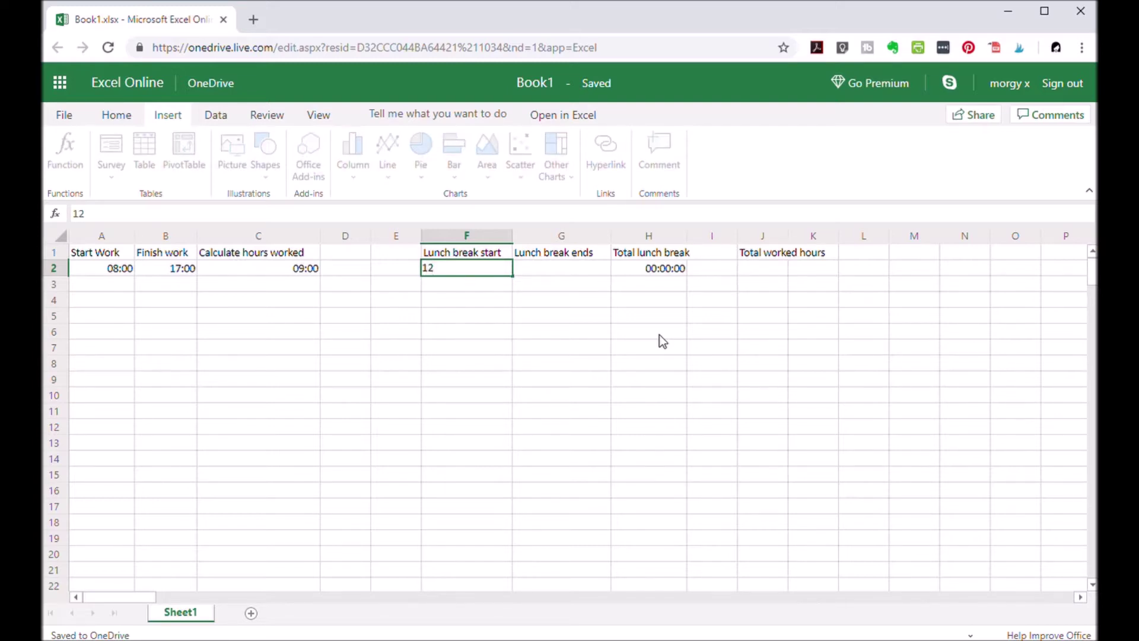
key("Tab")
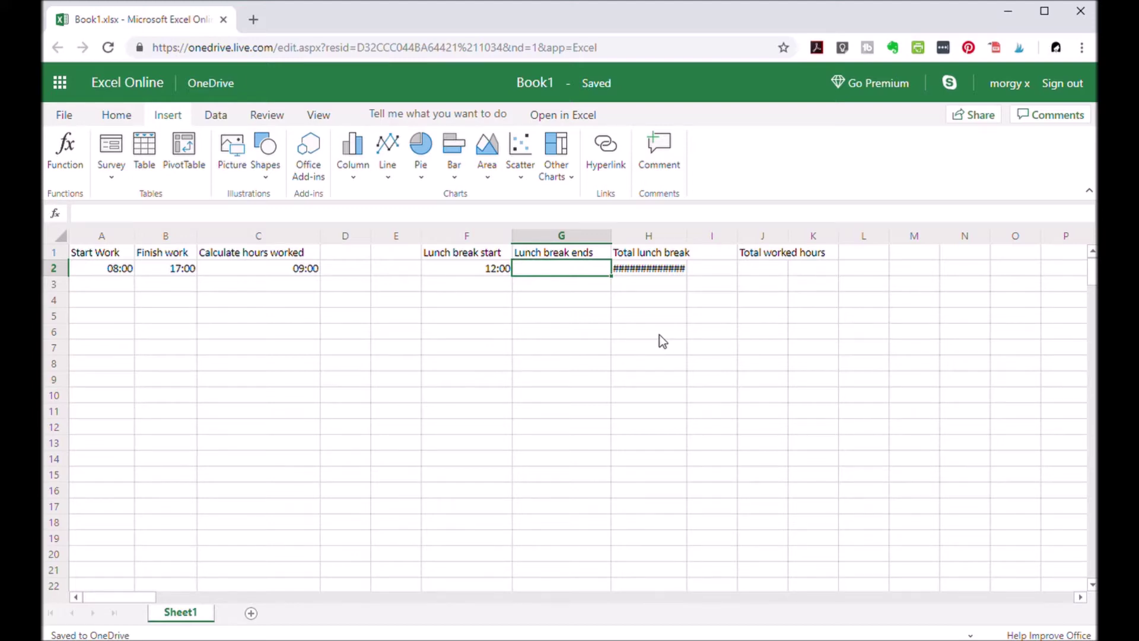
type("13:00")
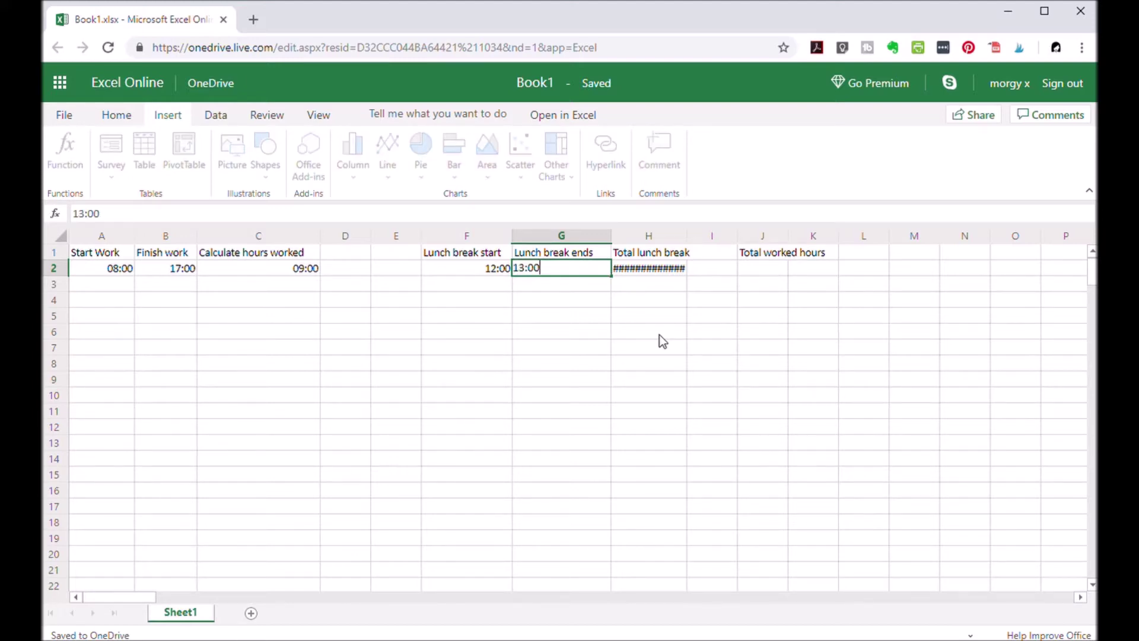
key("Tab")
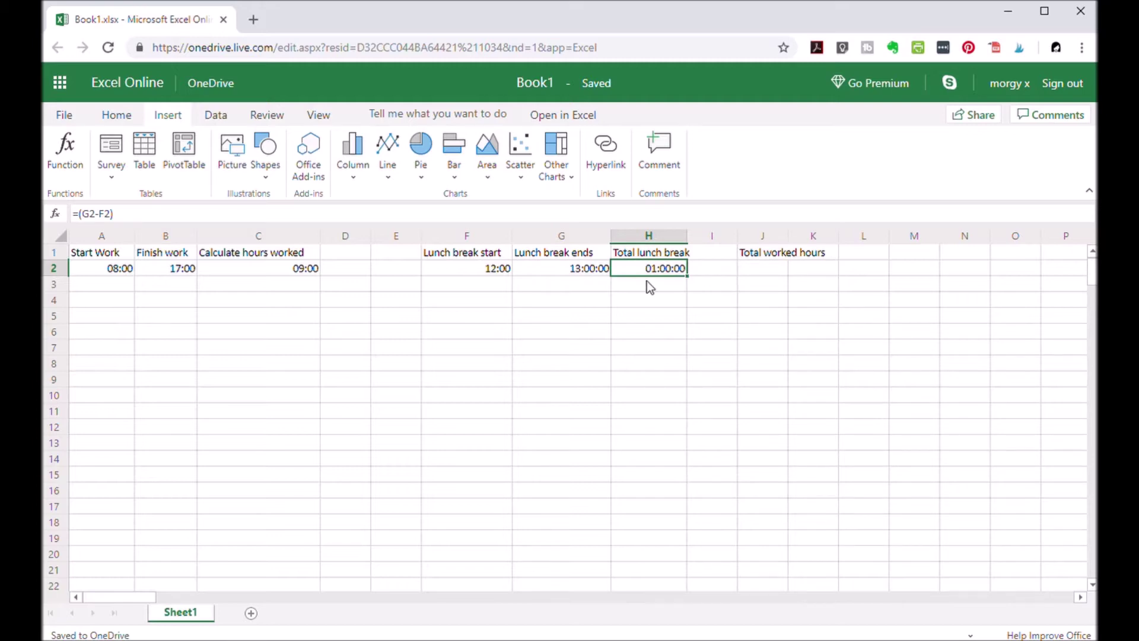
Enter =(C2-H2) in J2 to subtract the lunch break from hours worked.
left_click(762, 284)
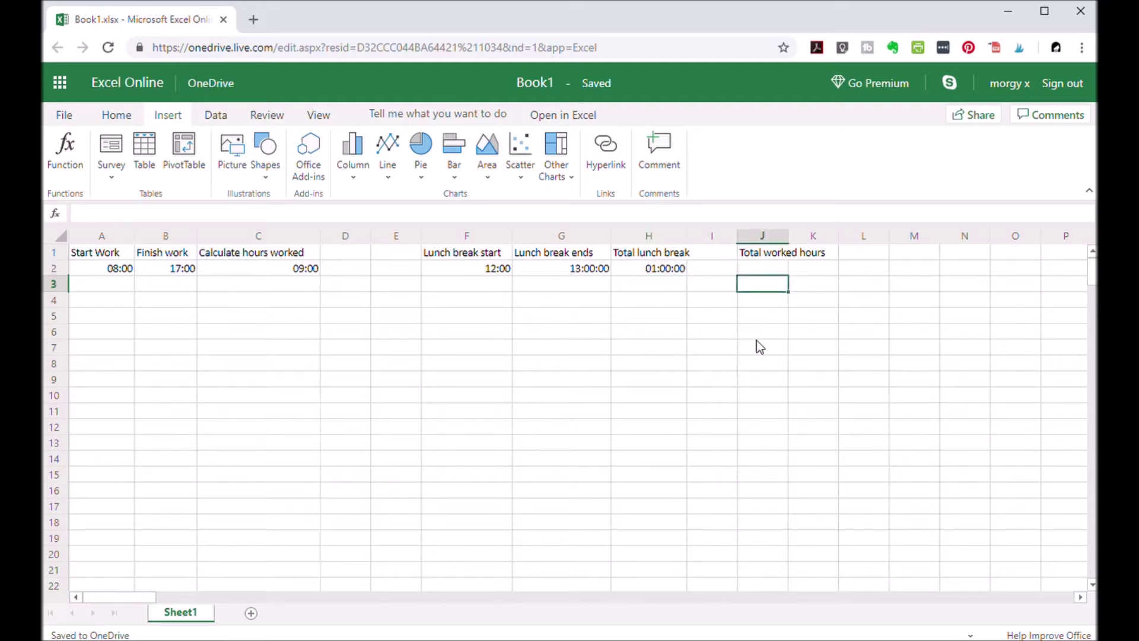
left_click(759, 268)
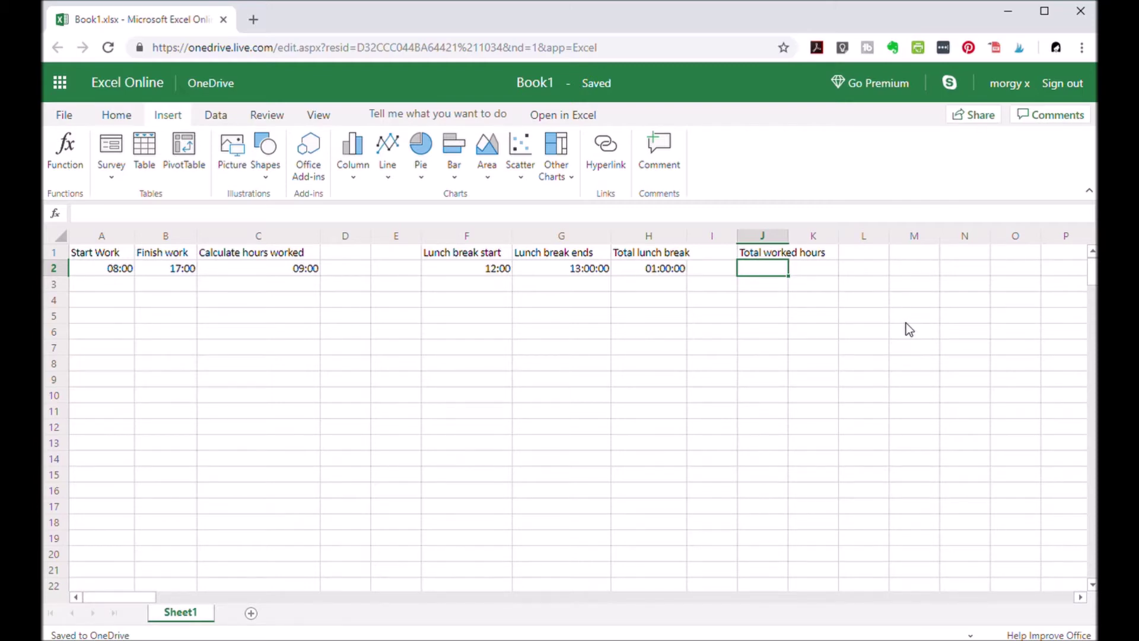
type("=")
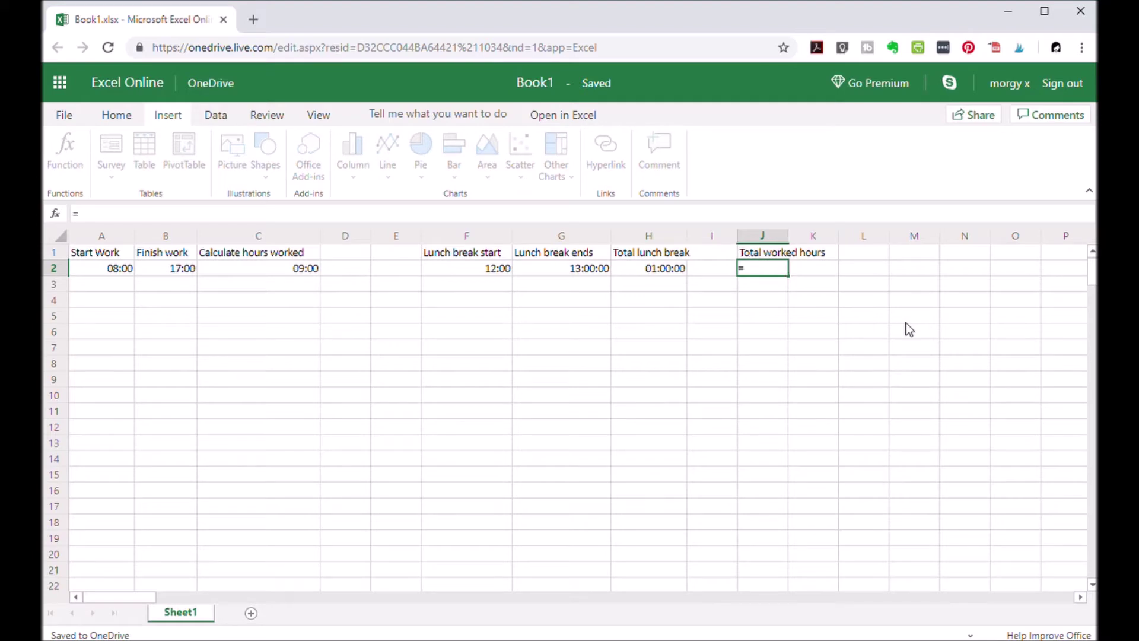
type("(")
type("C2-")
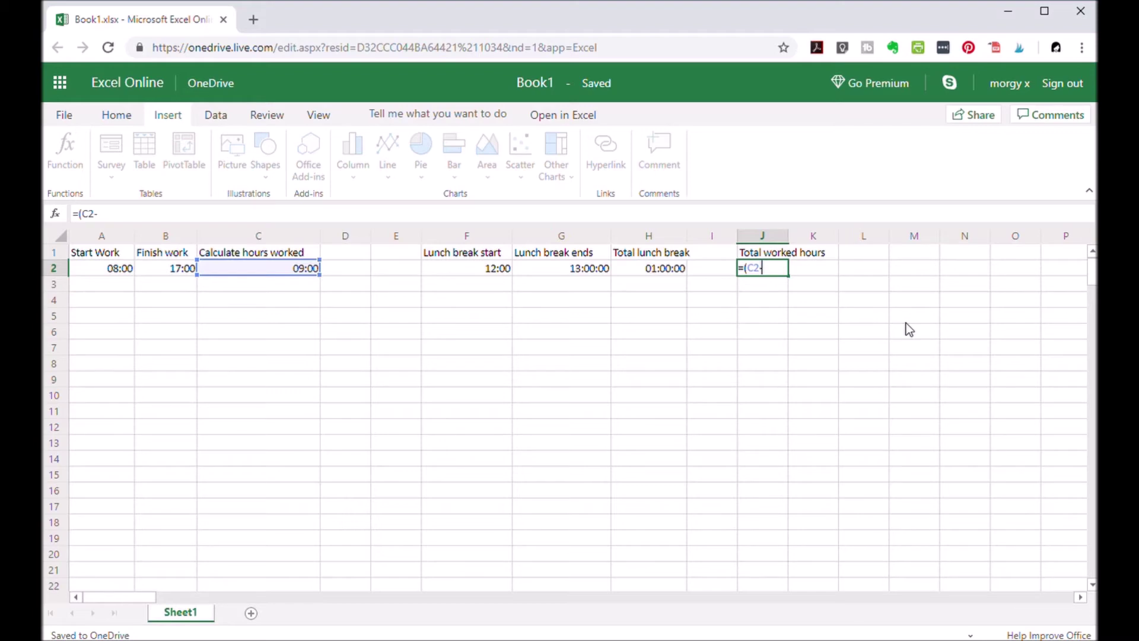
type("H")
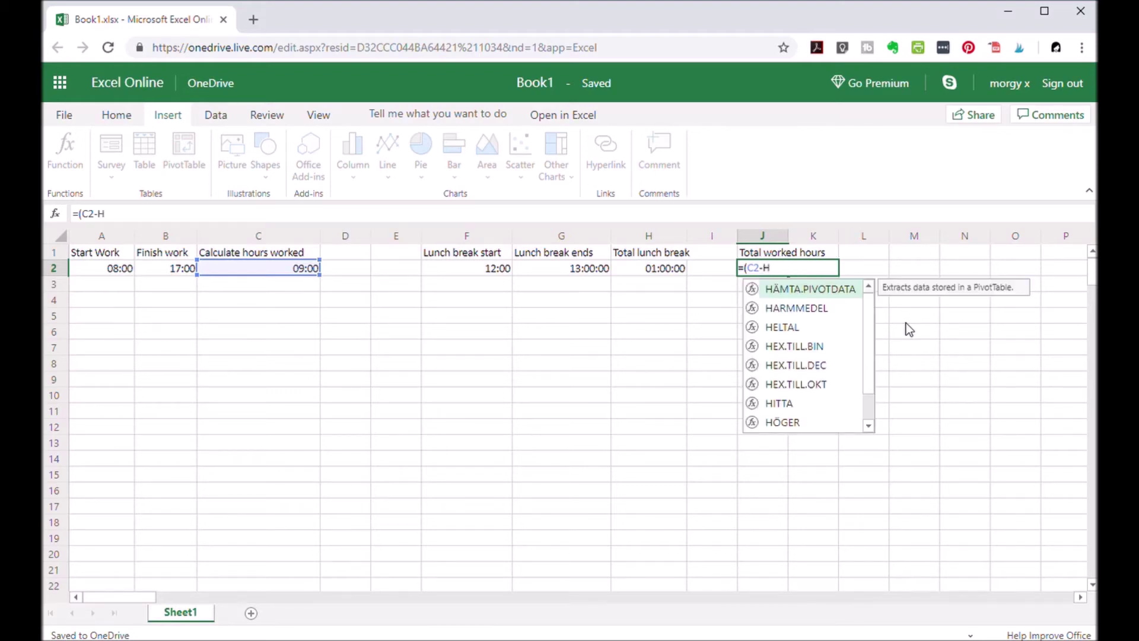
type("2)")
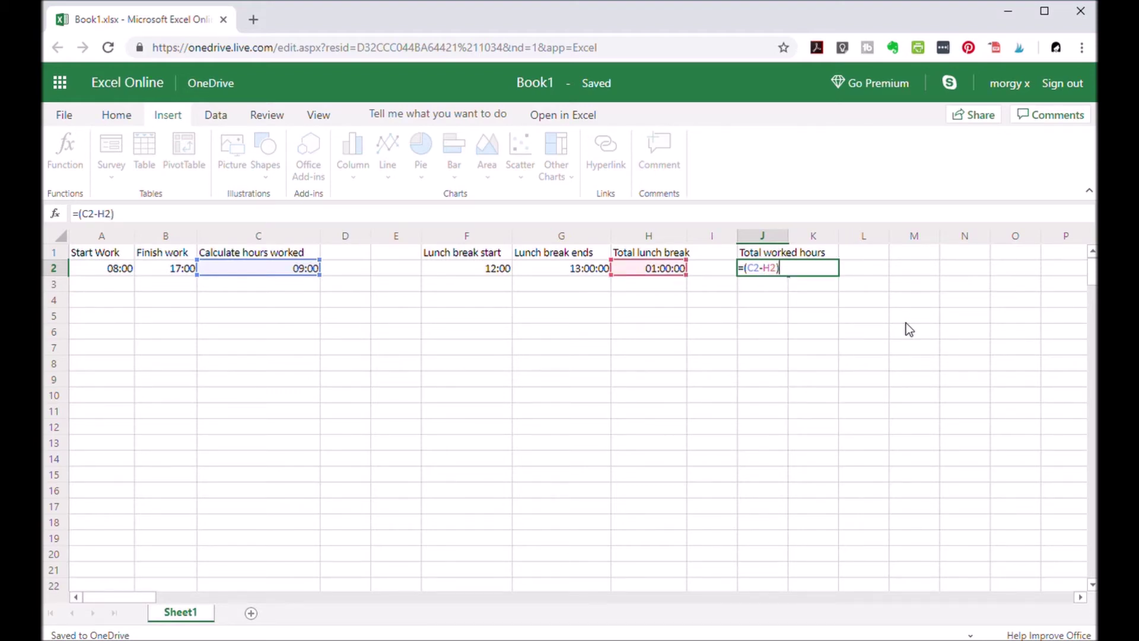
key("Return")
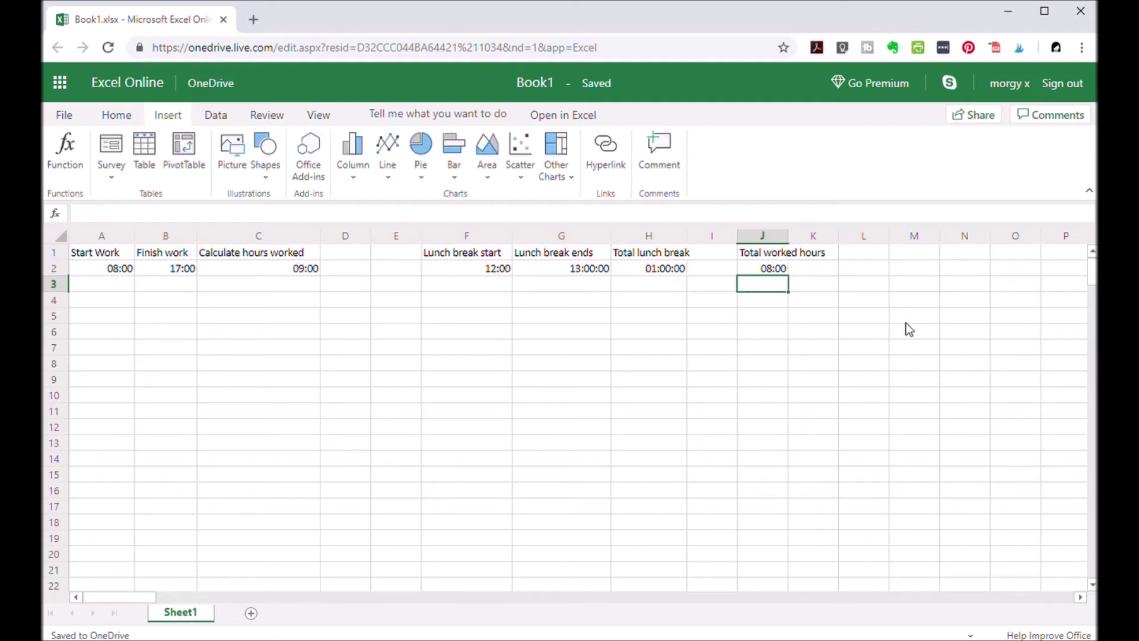
left_click(591, 270)
Reformat lunch end cell G2 to the 13:30 hours-and-minutes Time format.
right_click(568, 270)
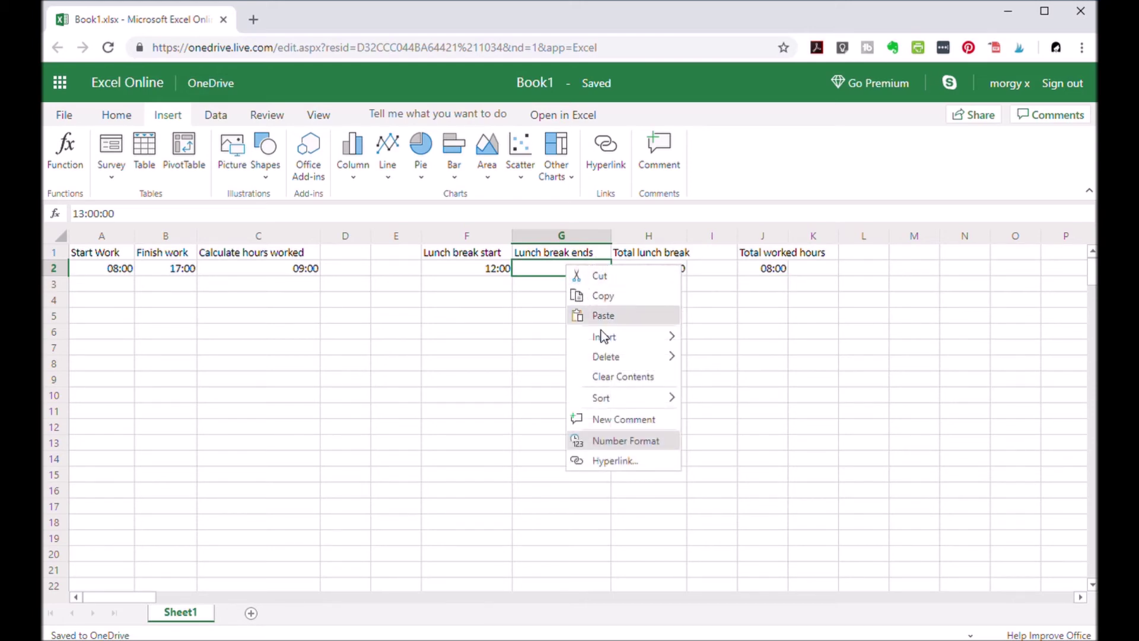
left_click(618, 441)
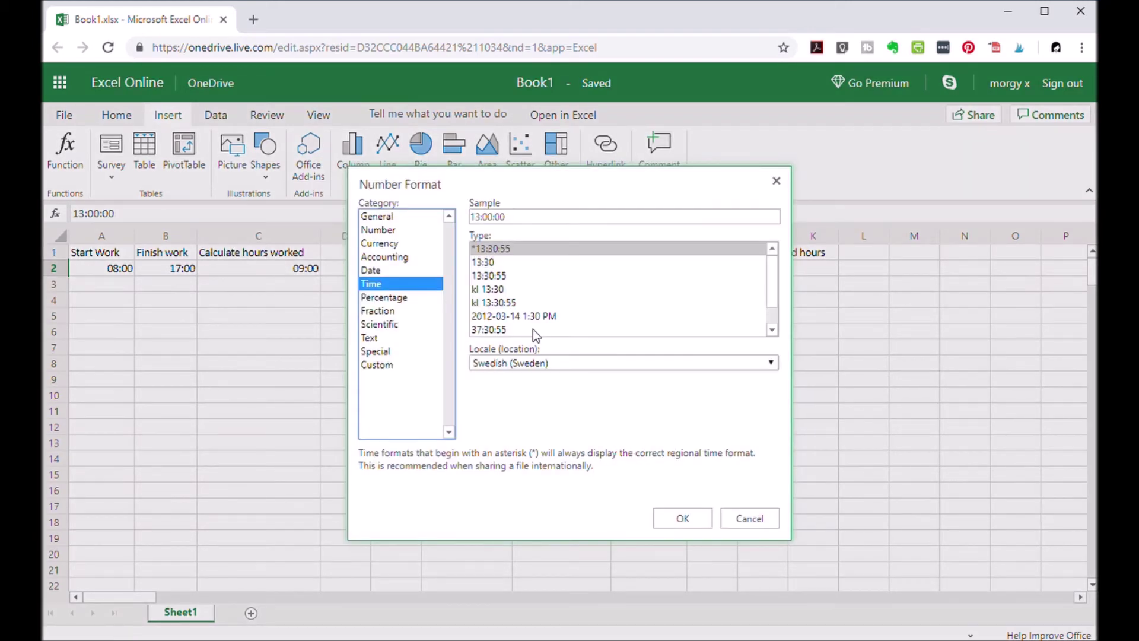
left_click(492, 261)
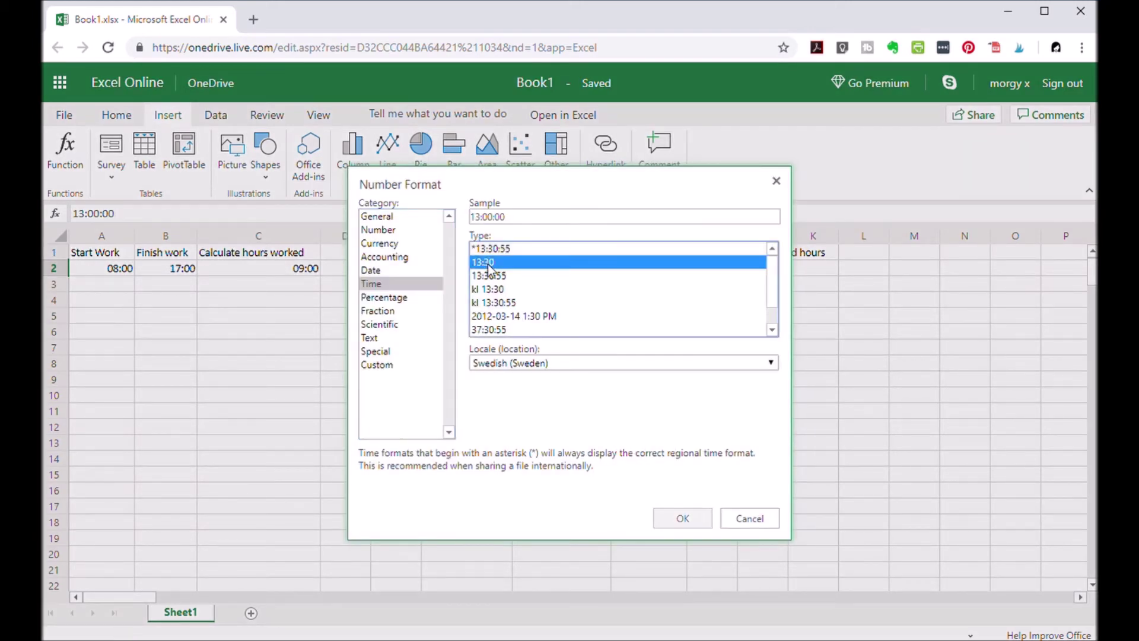
left_click(688, 519)
Apply the 13:30 Time format to Total lunch break H2 so it shows 01:00.
left_click(655, 269)
right_click(655, 270)
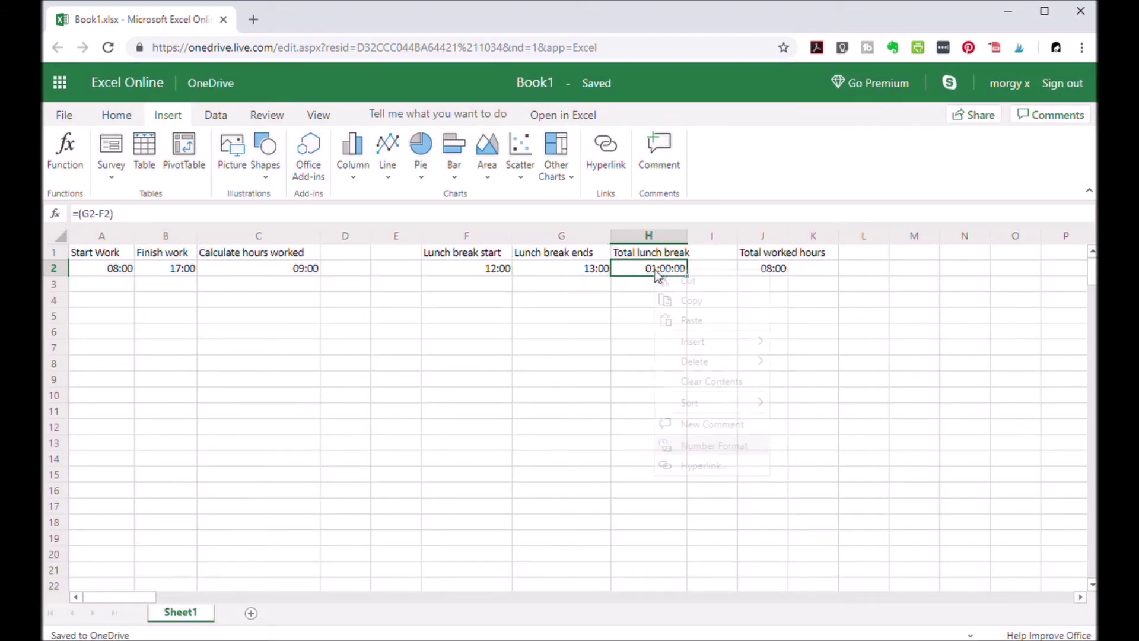
left_click(703, 446)
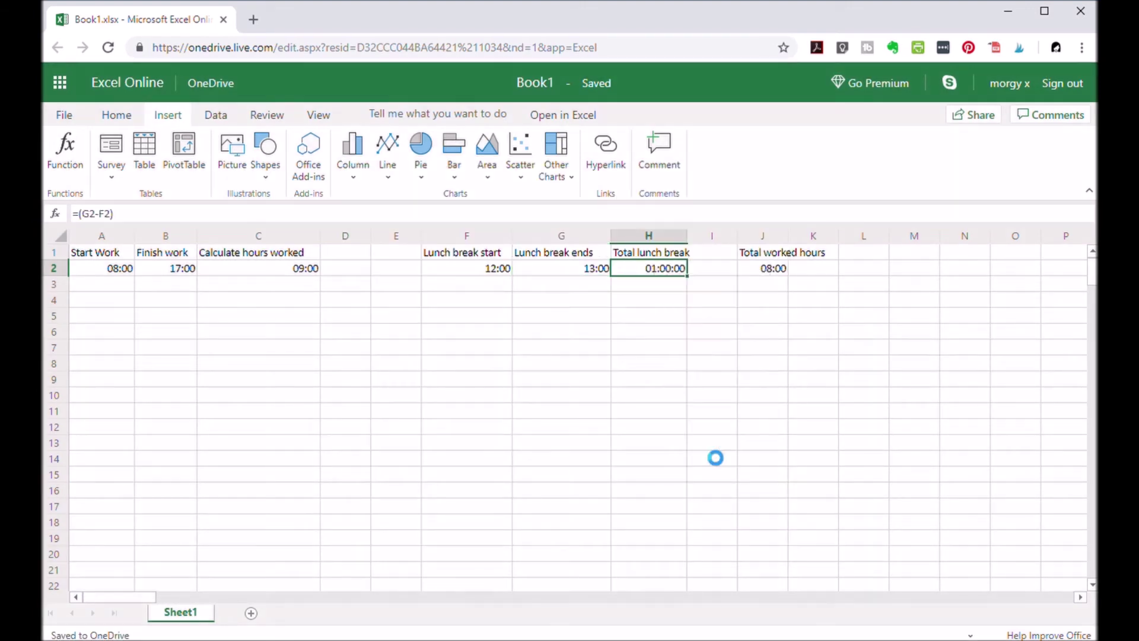
left_click(491, 262)
left_click(682, 518)
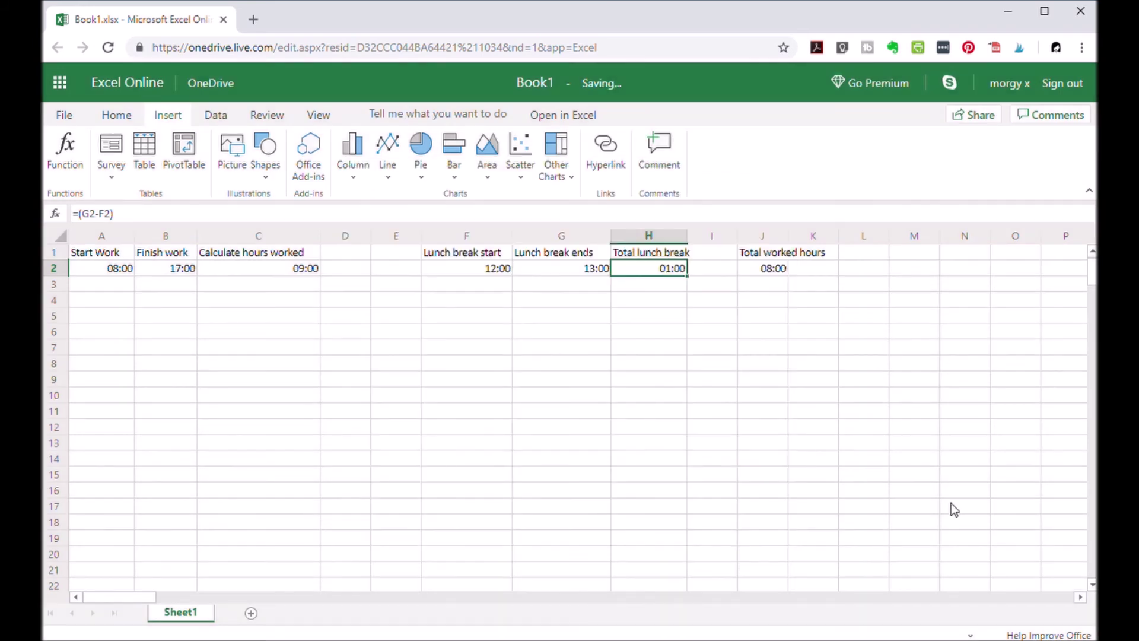
left_click(777, 318)
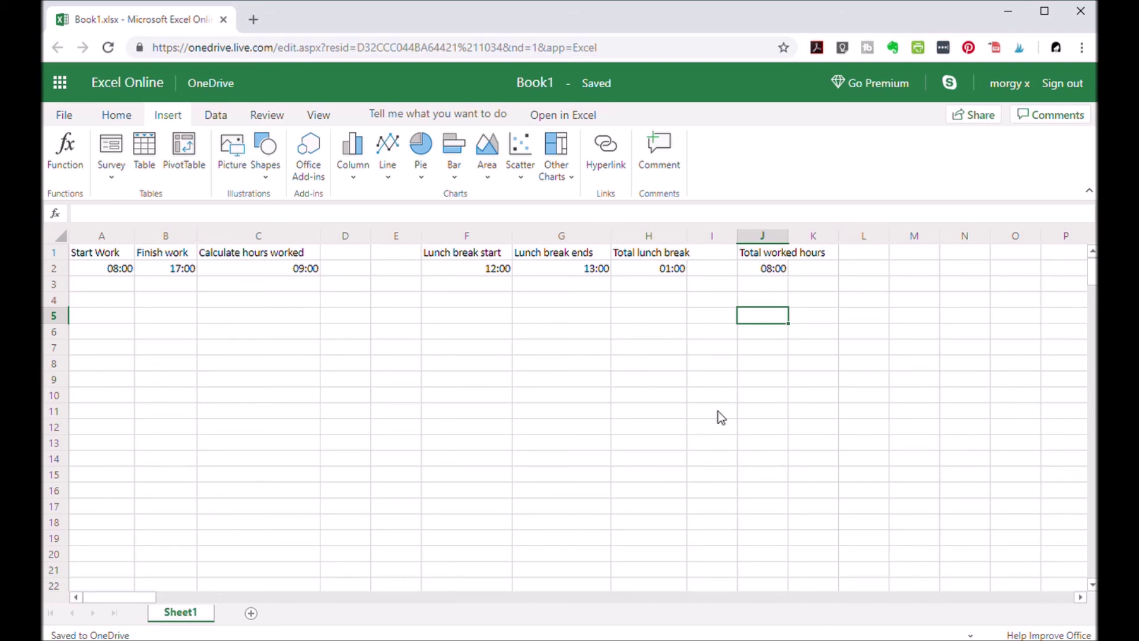
key("Right")
key("Right")
key("Up")
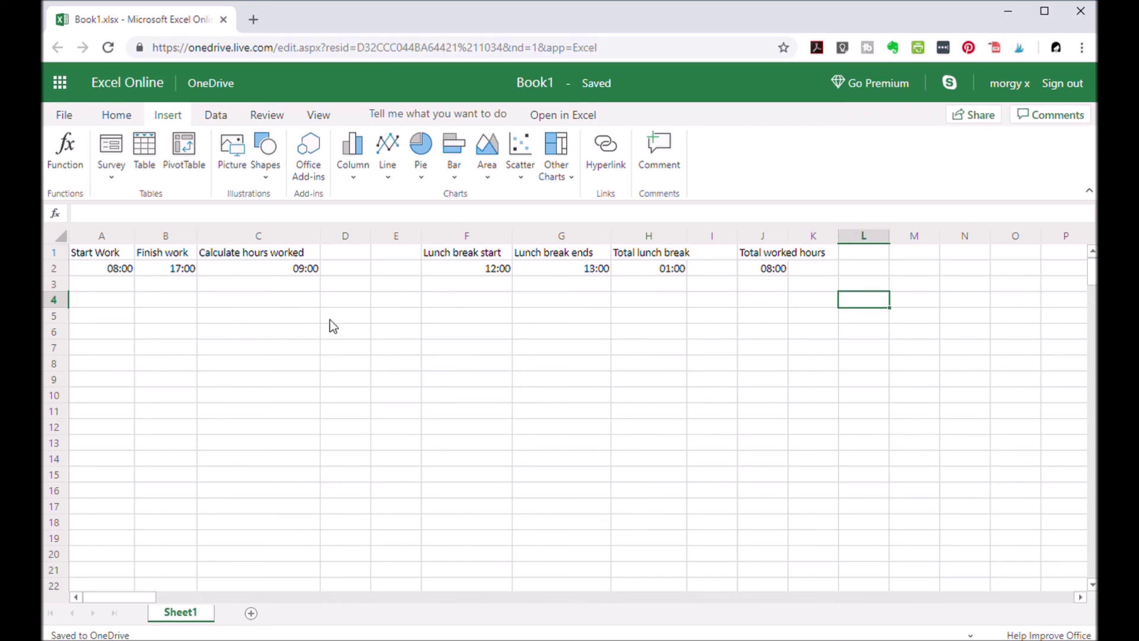